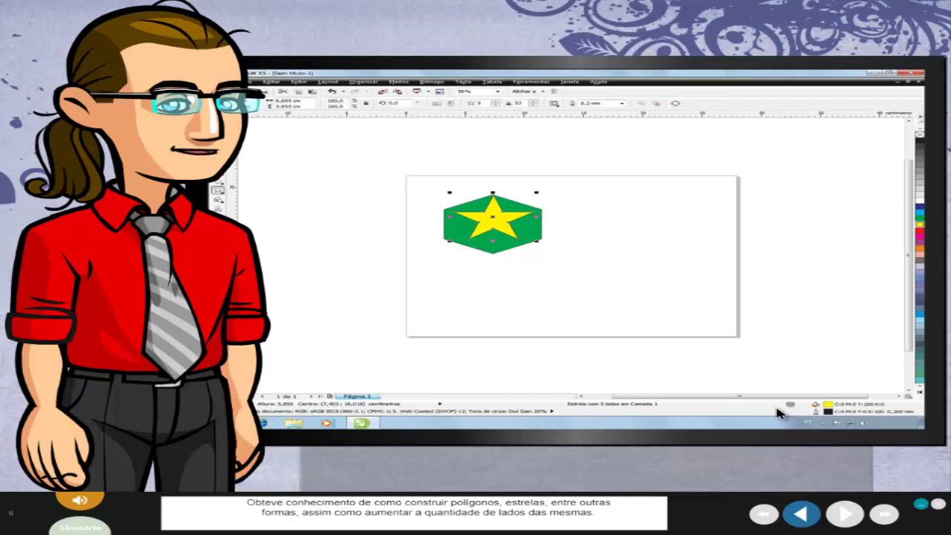
left_click(884, 514)
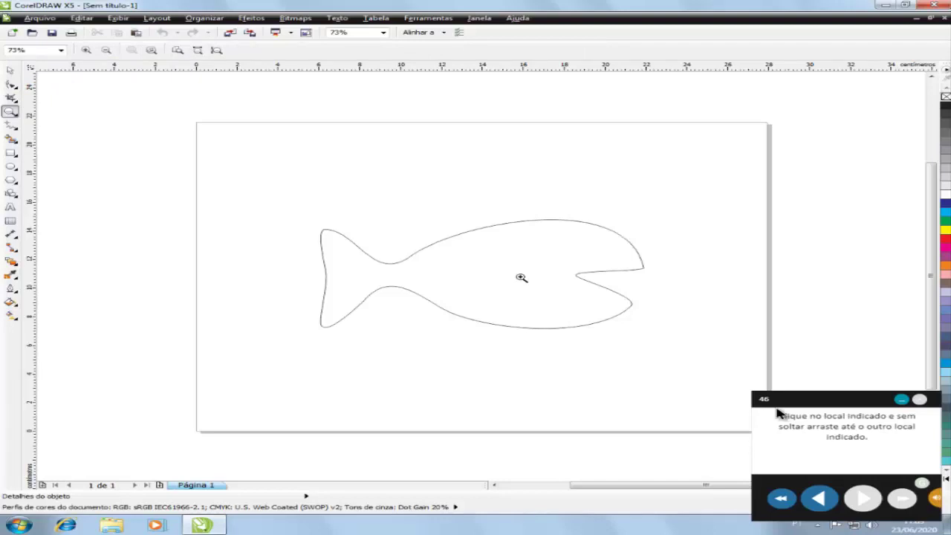
Step: Trace the fish template's whole outline as a closed freehand curve, starting and ending at the tip of the upper jaw
mouse_move(268, 186)
left_mouse_down()
mouse_move(560, 302)
mouse_move(681, 367)
left_mouse_up()
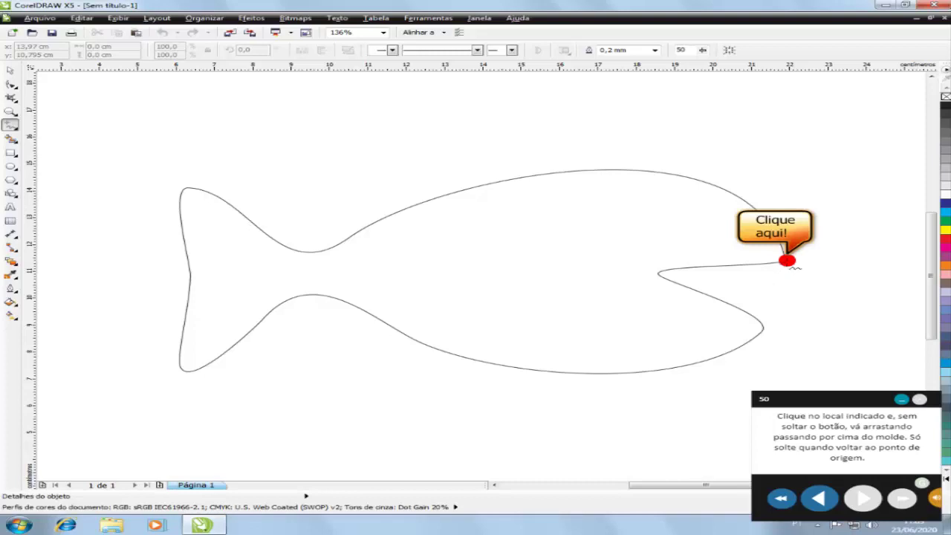
left_click(785, 260)
mouse_move(785, 260)
left_mouse_down()
mouse_move(786, 233)
mouse_move(723, 184)
mouse_move(568, 172)
mouse_move(477, 187)
mouse_move(290, 256)
mouse_move(222, 192)
mouse_move(197, 189)
mouse_move(178, 250)
mouse_move(192, 315)
mouse_move(189, 372)
mouse_move(211, 367)
mouse_move(280, 306)
mouse_move(326, 295)
mouse_move(452, 353)
mouse_move(547, 372)
mouse_move(689, 370)
mouse_move(749, 339)
mouse_move(730, 297)
mouse_move(662, 270)
mouse_move(787, 260)
left_mouse_up()
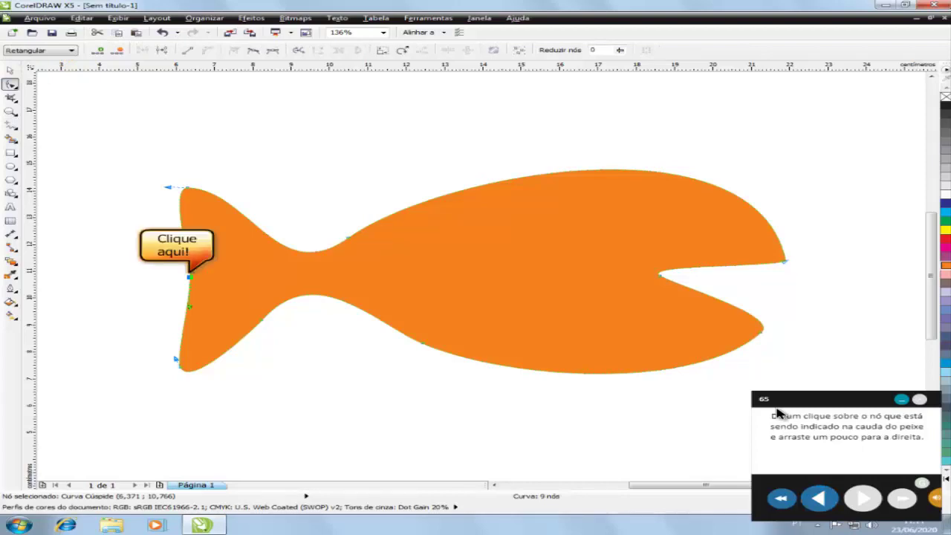
Step: Move the middle node of the tail's outer edge about 0.8 cm toward the body to deepen the tail notch
left_click(190, 277)
left_click_drag(199, 278, 248, 272)
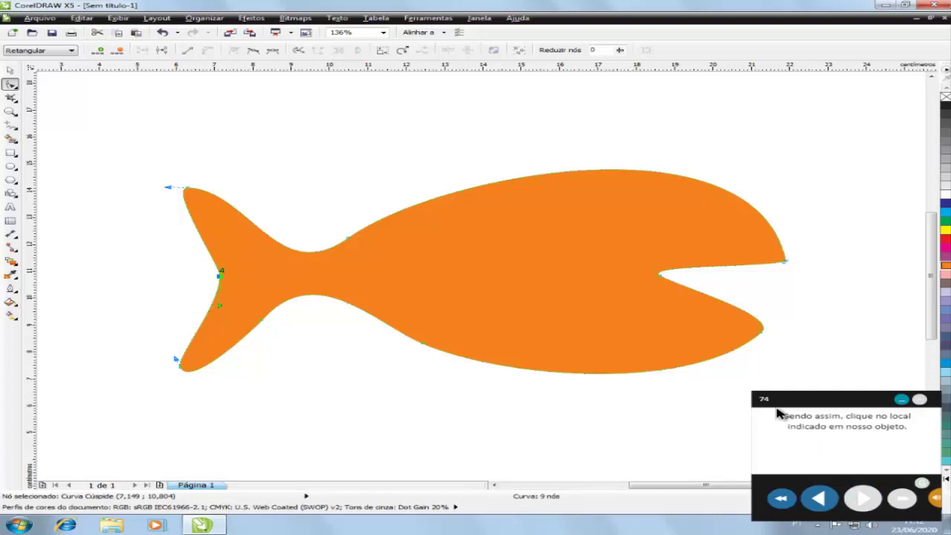
Step: Add three nodes along the fish's upper back and pull the middle one up and toward the tail to form a dorsal fin
left_click(471, 190)
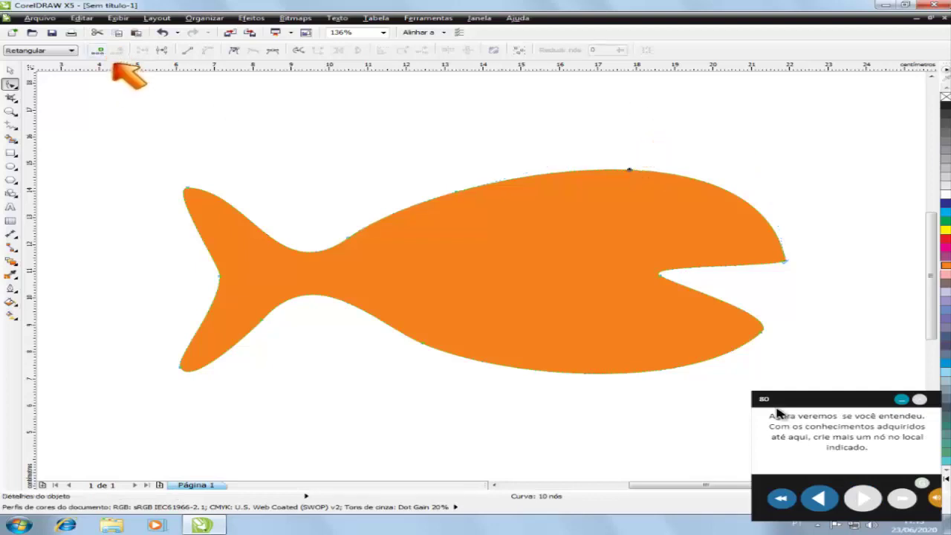
double_click(630, 170)
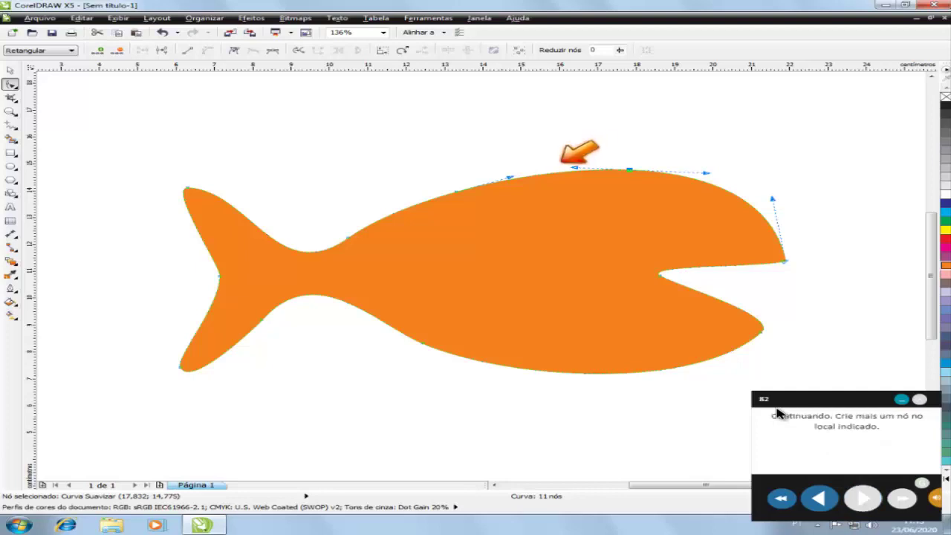
left_click(555, 174)
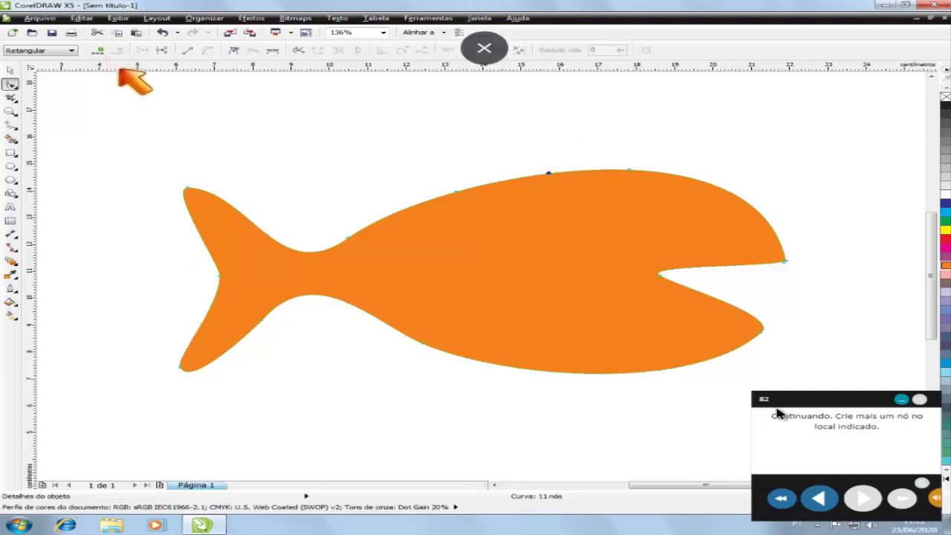
key("KP_Add")
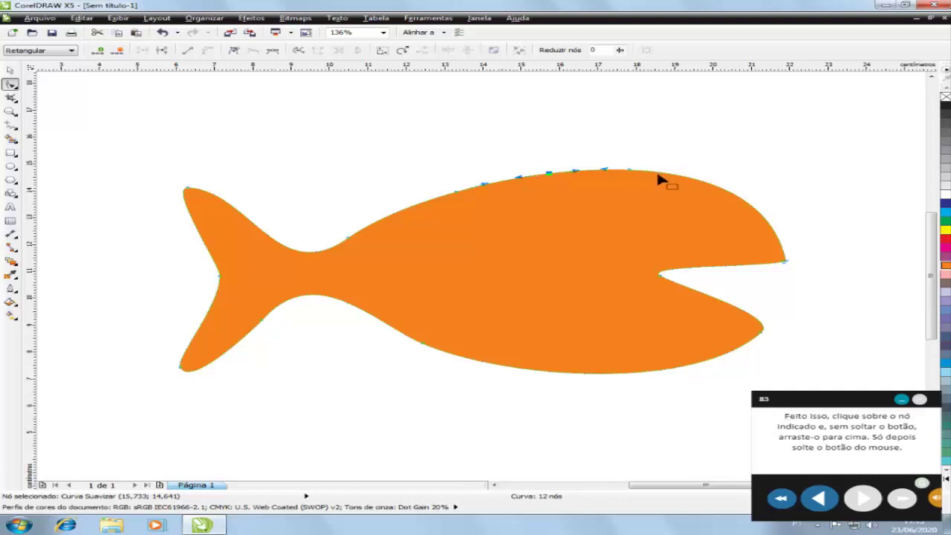
left_click_drag(550, 174, 469, 89)
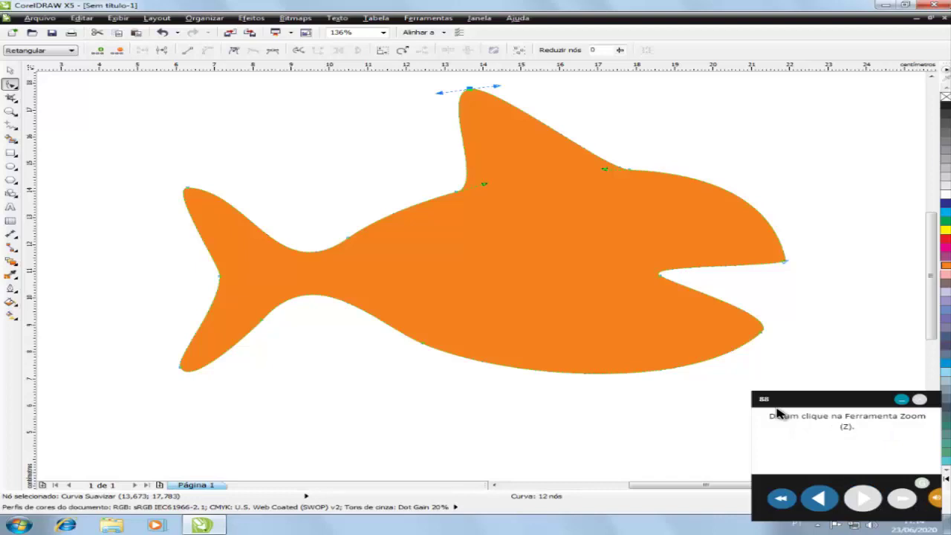
Step: Add eight evenly spaced nodes along the underside of the upper jaw, leaving no node selected
key("z")
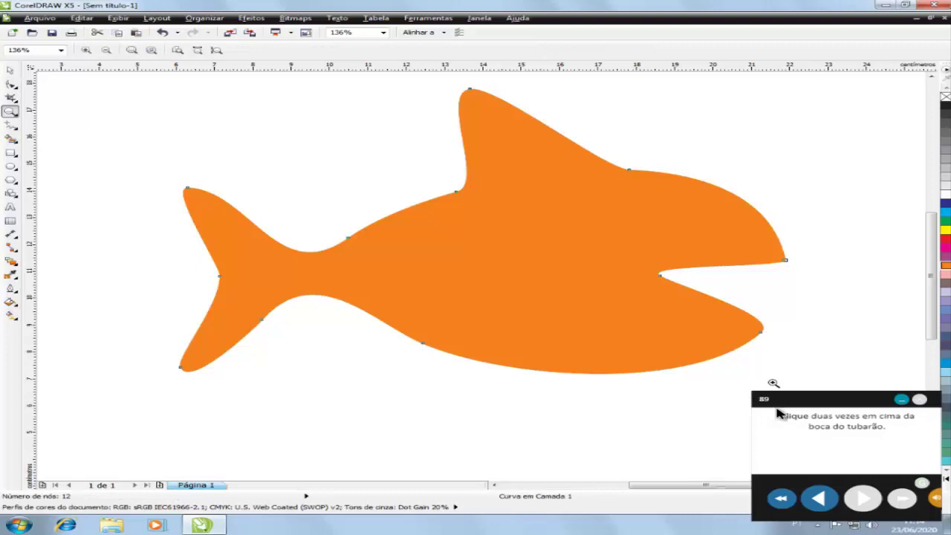
double_click(794, 245)
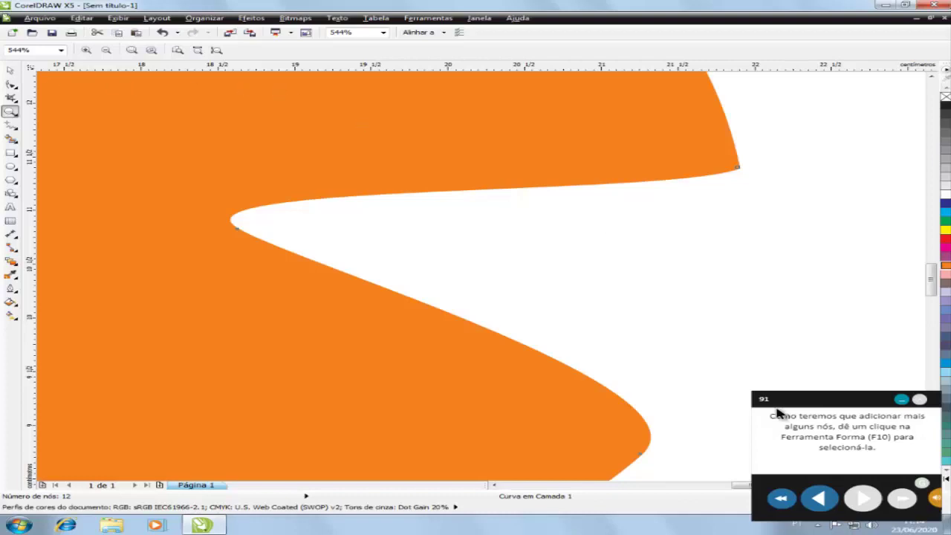
key("F10")
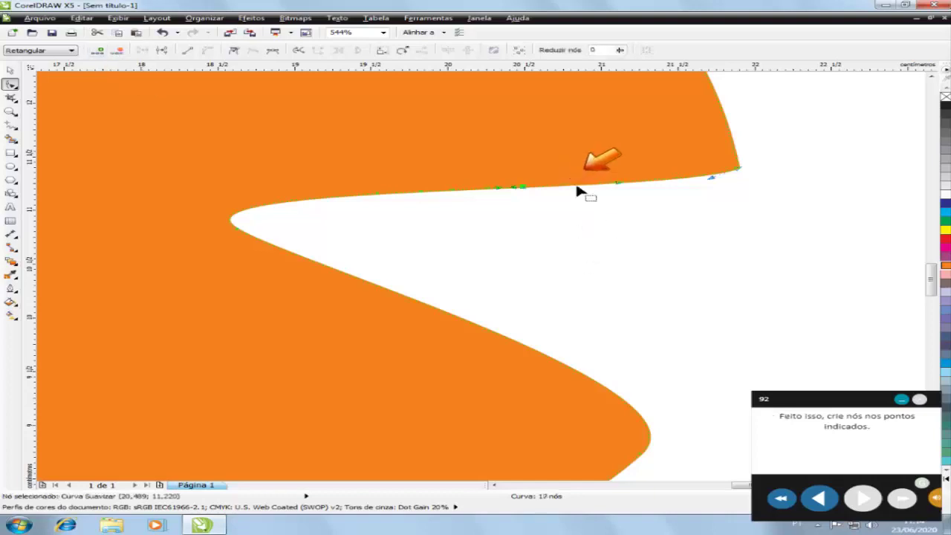
double_click(604, 181)
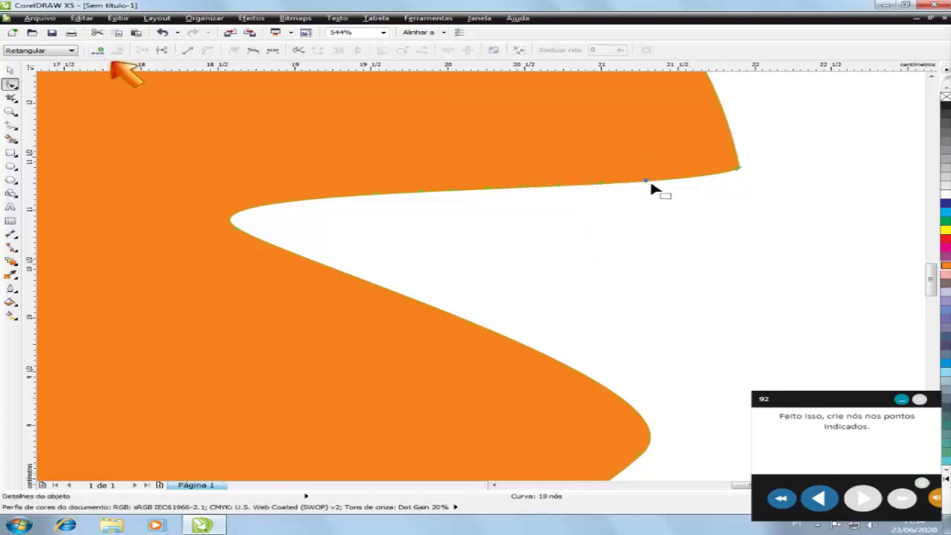
double_click(646, 181)
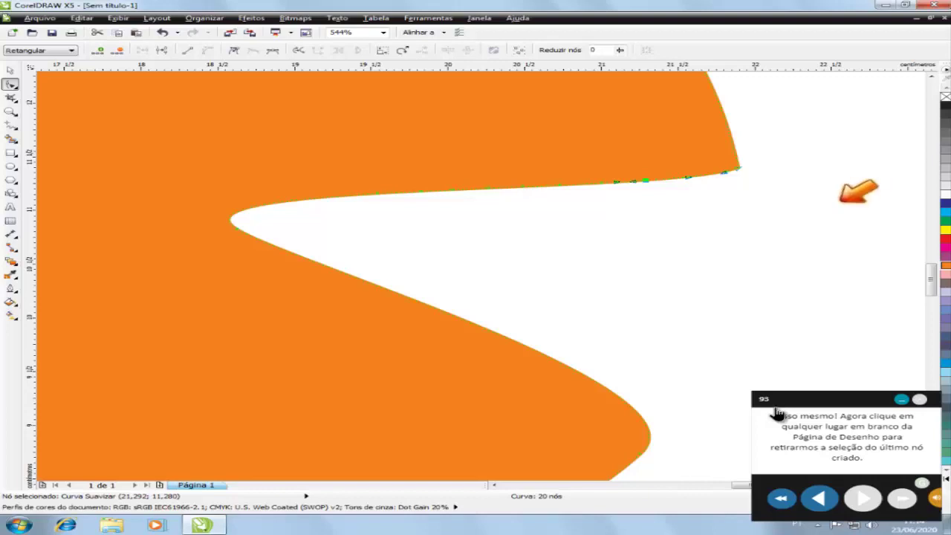
left_click(832, 208)
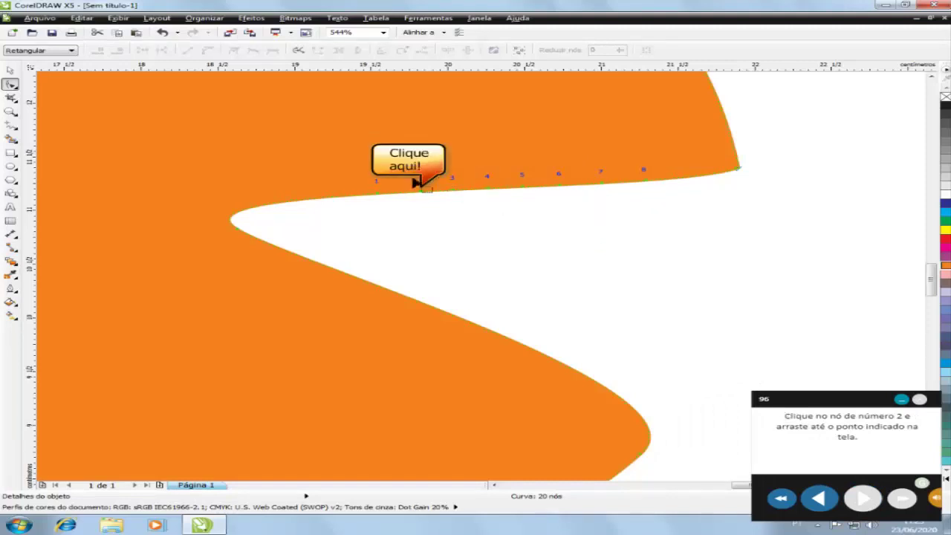
Step: Pull the second, fourth, sixth and eighth nodes of the upper jaw downward to form four teeth
left_click_drag(420, 185, 438, 262)
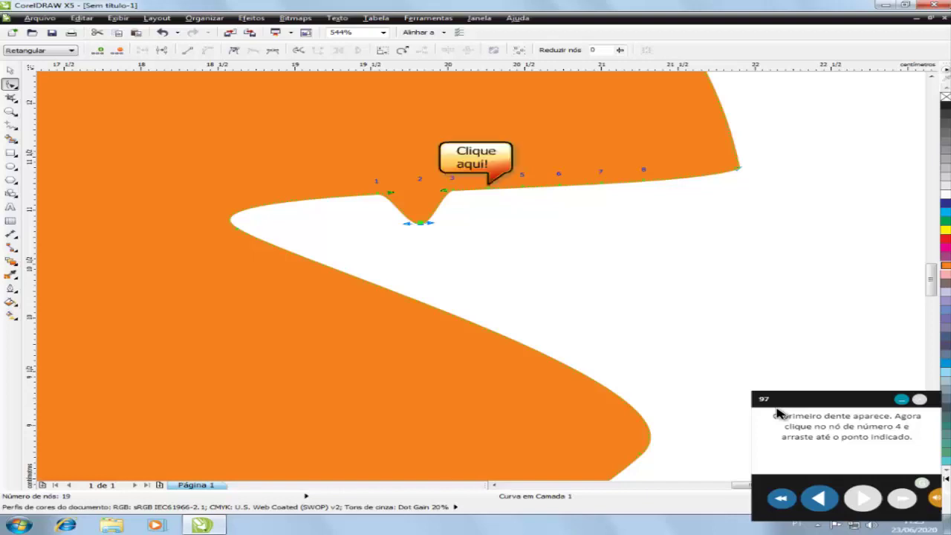
left_click(489, 190)
left_click_drag(489, 192, 495, 263)
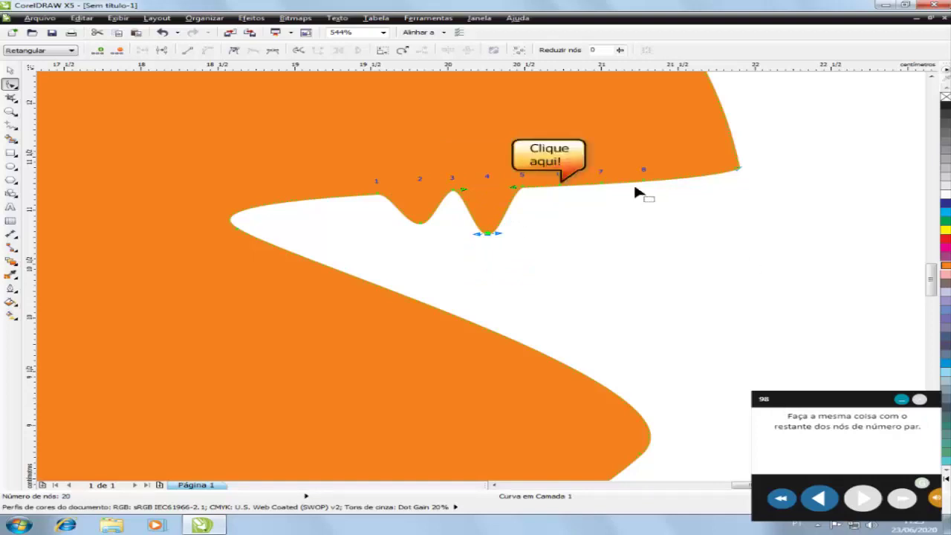
left_click(571, 191)
left_click_drag(571, 190, 565, 258)
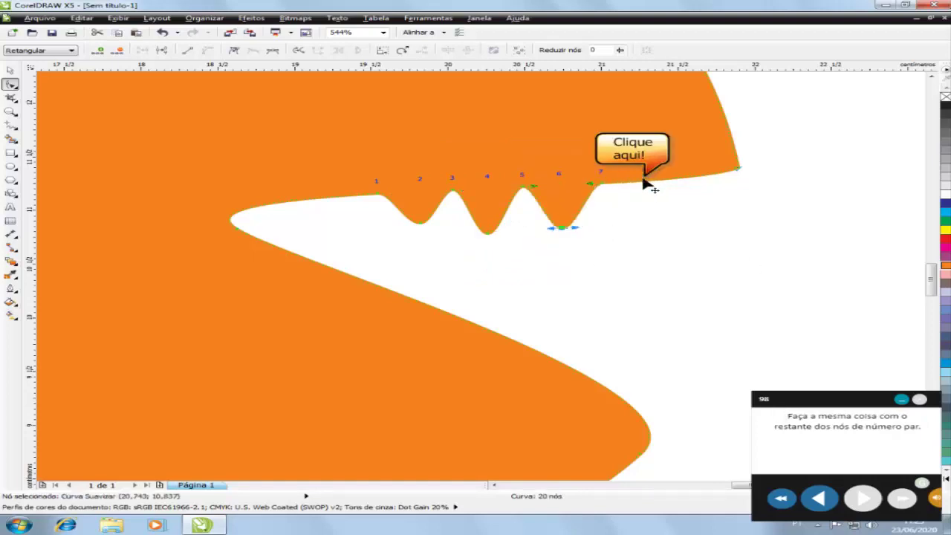
left_click(647, 183)
left_click_drag(647, 183, 645, 261)
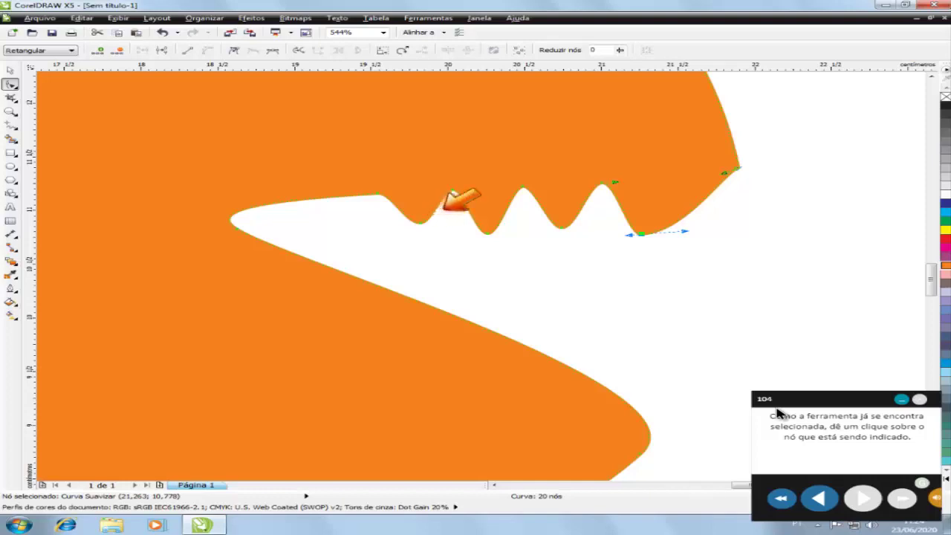
Step: Sharpen the four teeth by swinging the right-hand control handle of each tip node downward
left_click(414, 225)
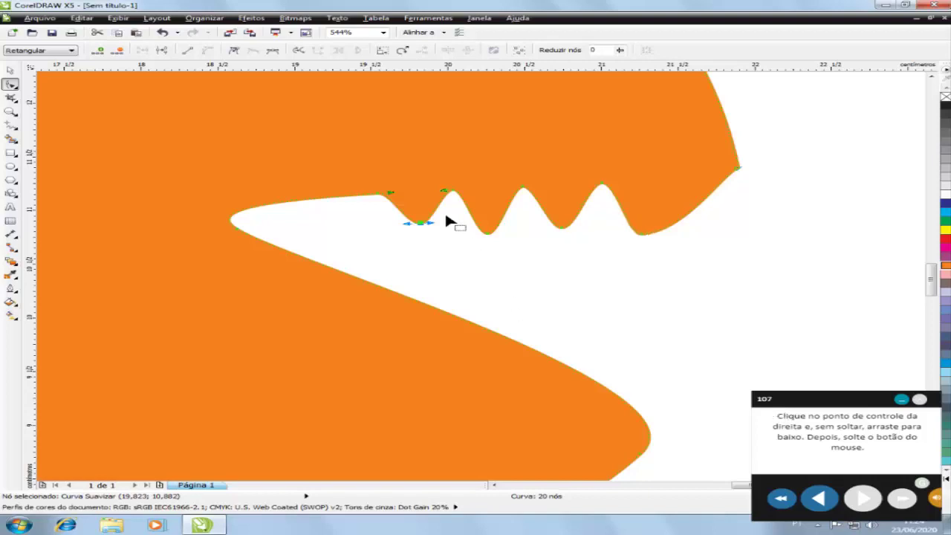
left_click_drag(420, 222, 418, 282)
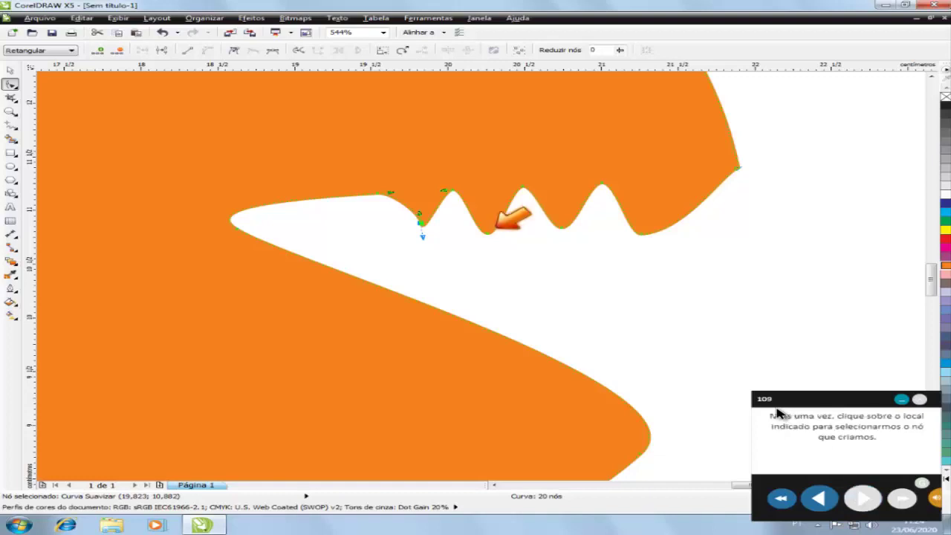
left_click(491, 235)
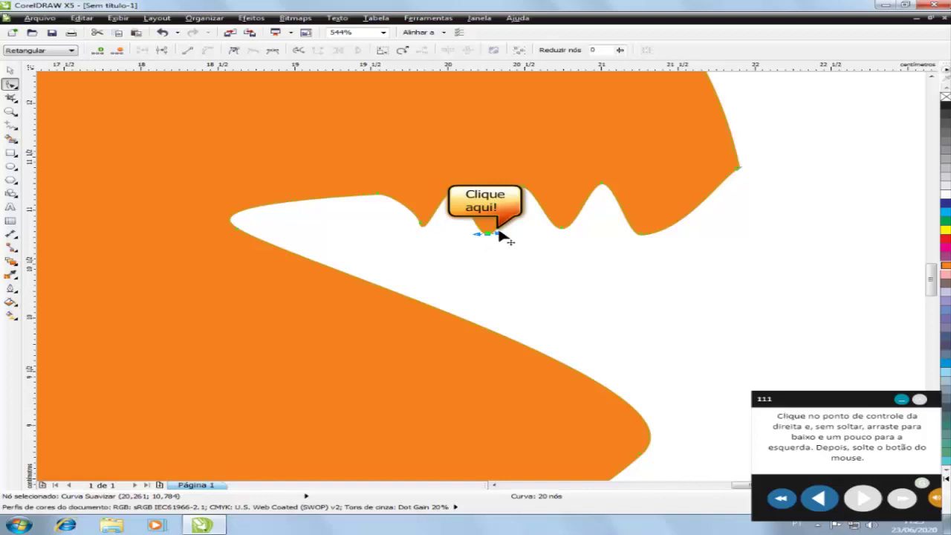
left_click_drag(487, 233, 492, 302)
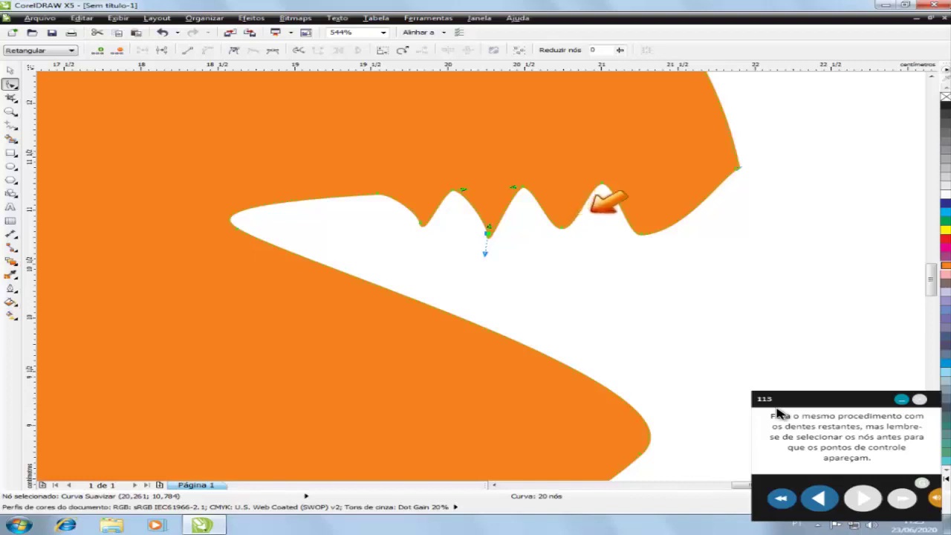
left_click(558, 227)
left_click_drag(561, 226, 560, 245)
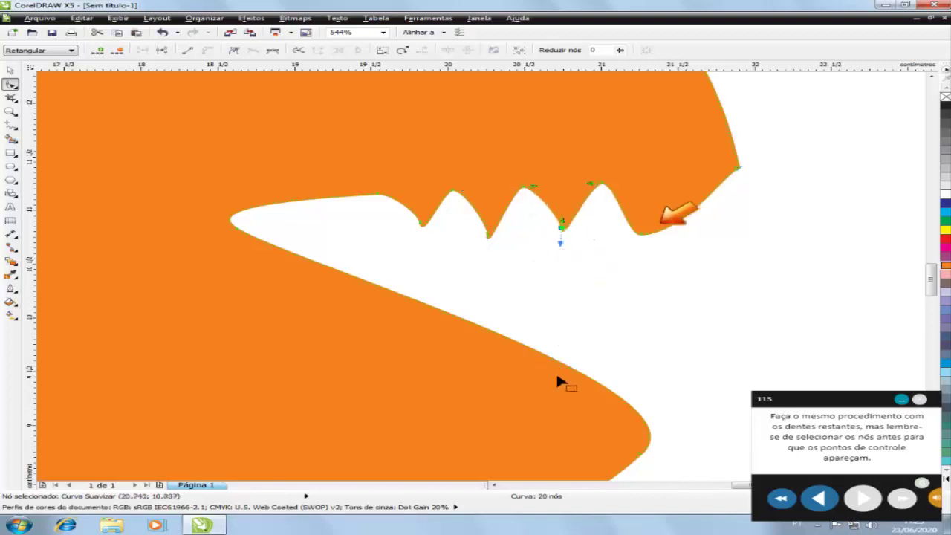
left_click(641, 235)
left_click(657, 242)
left_click_drag(686, 259, 628, 273)
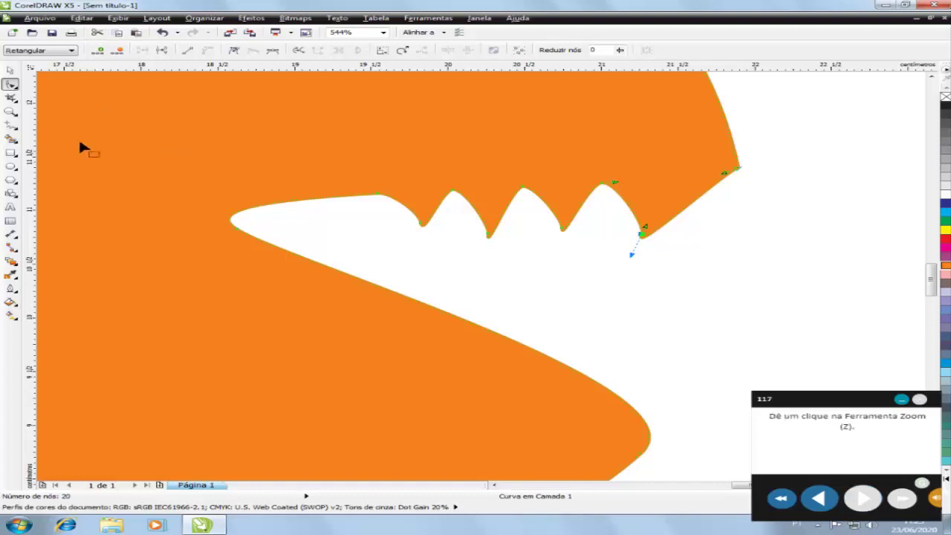
Step: Flatten the whole shark vertically to about two thirds of its height, keeping its upper edge in place
left_click(10, 110)
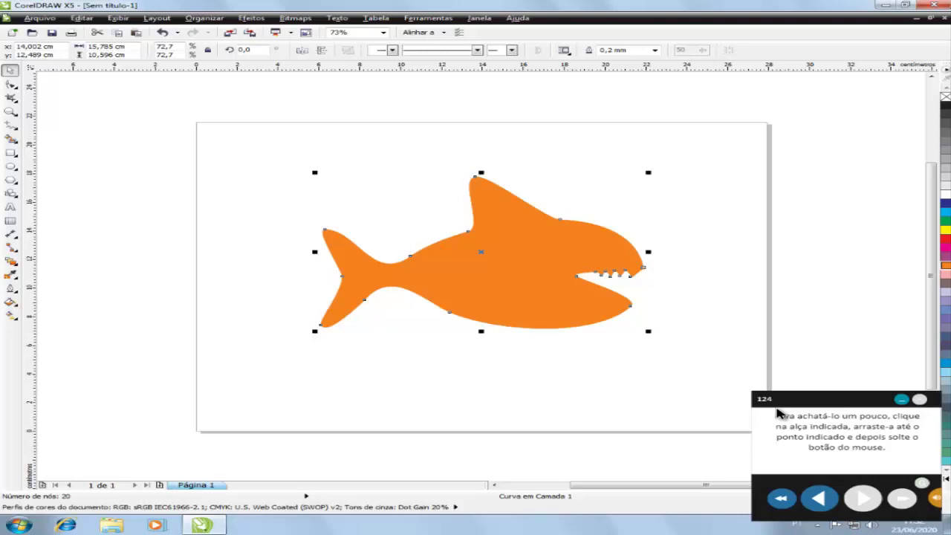
left_click(481, 330)
left_click_drag(482, 330, 482, 279)
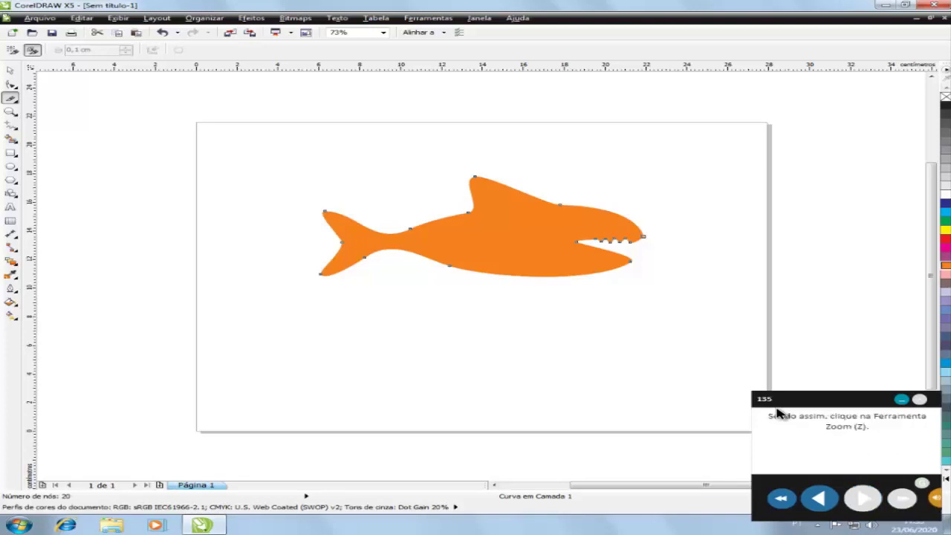
Step: Cut the tail off at its narrowest point with the Knife tool and move it up and away from the body
key("z")
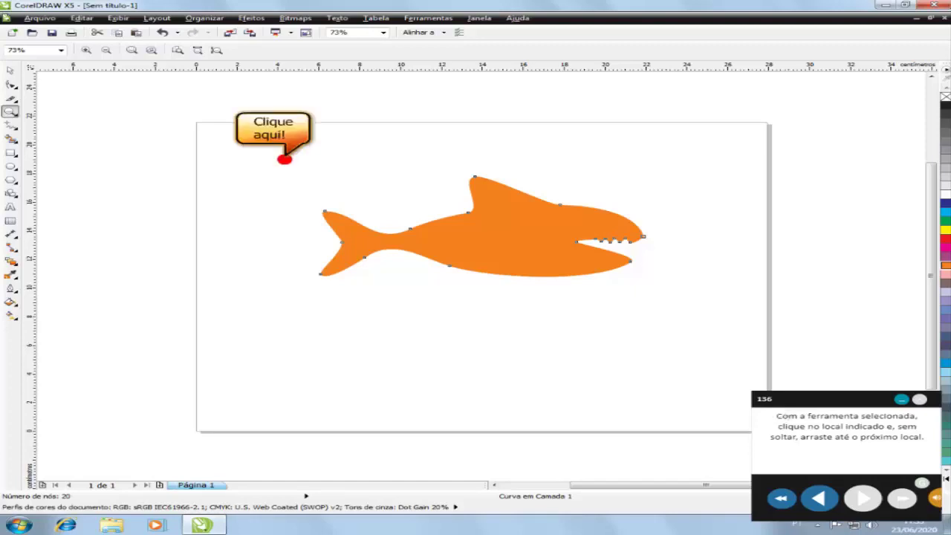
mouse_move(285, 160)
left_mouse_down()
mouse_move(628, 317)
mouse_move(701, 330)
mouse_move(685, 331)
left_mouse_up()
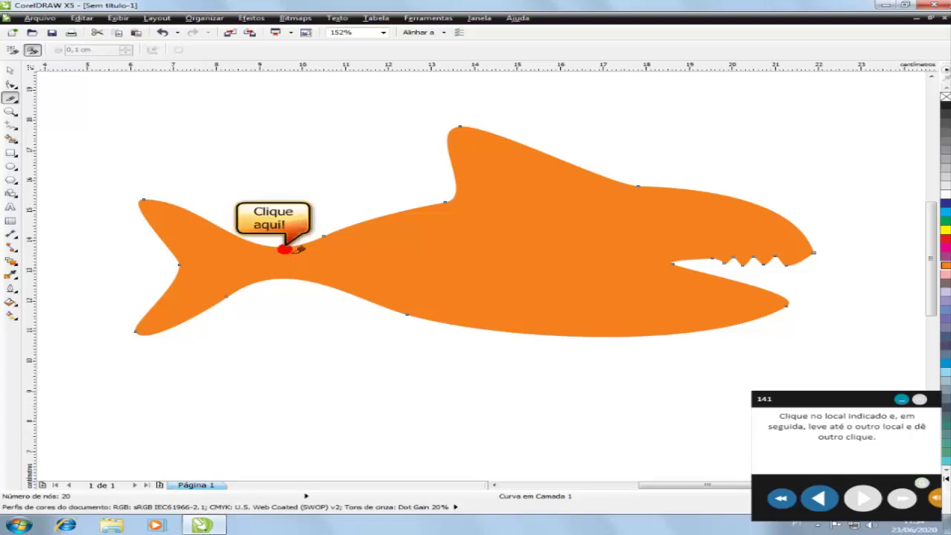
left_click(286, 249)
left_click(277, 278)
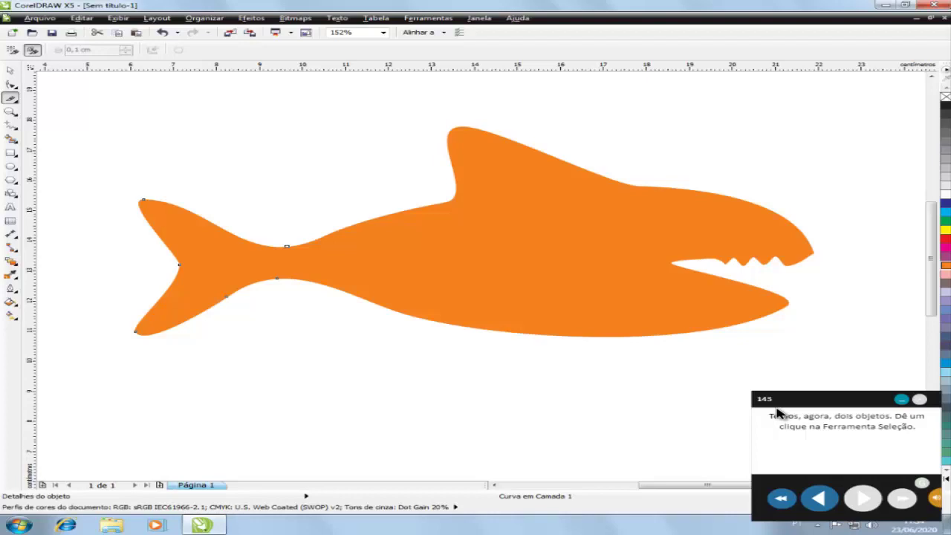
left_click(11, 70)
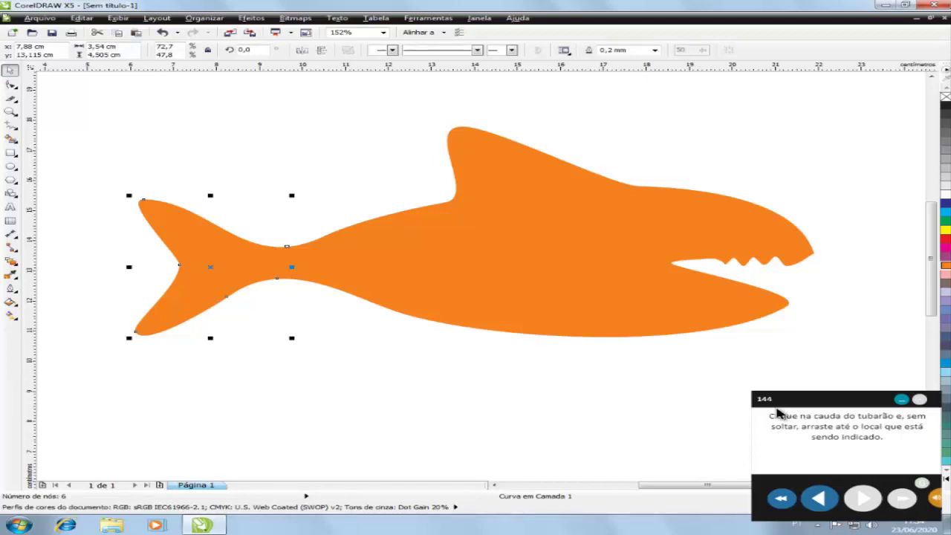
left_click_drag(214, 291, 141, 163)
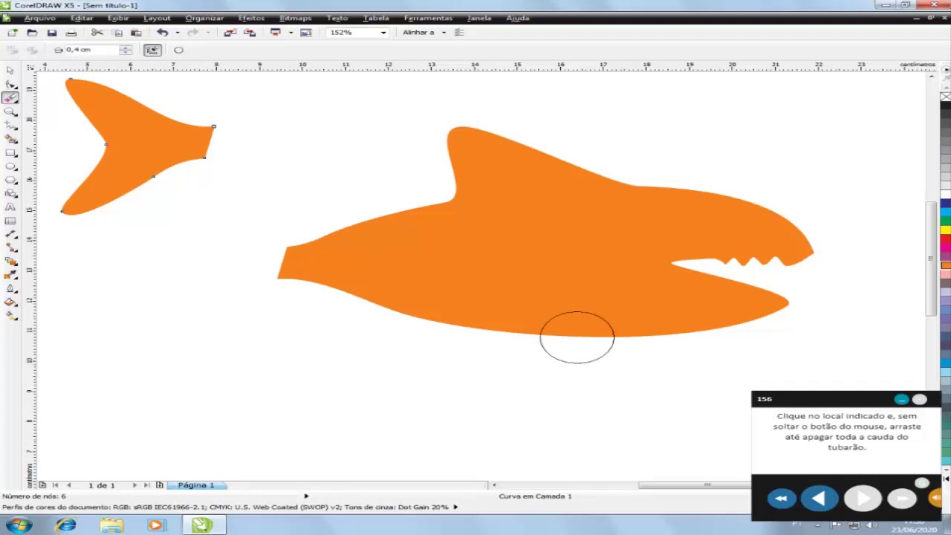
Step: Erase the whole detached tail with the Eraser tool and undo the erasure
mouse_move(230, 142)
left_mouse_down()
mouse_move(130, 193)
mouse_move(129, 113)
mouse_move(174, 127)
mouse_move(104, 130)
mouse_move(53, 90)
left_mouse_up()
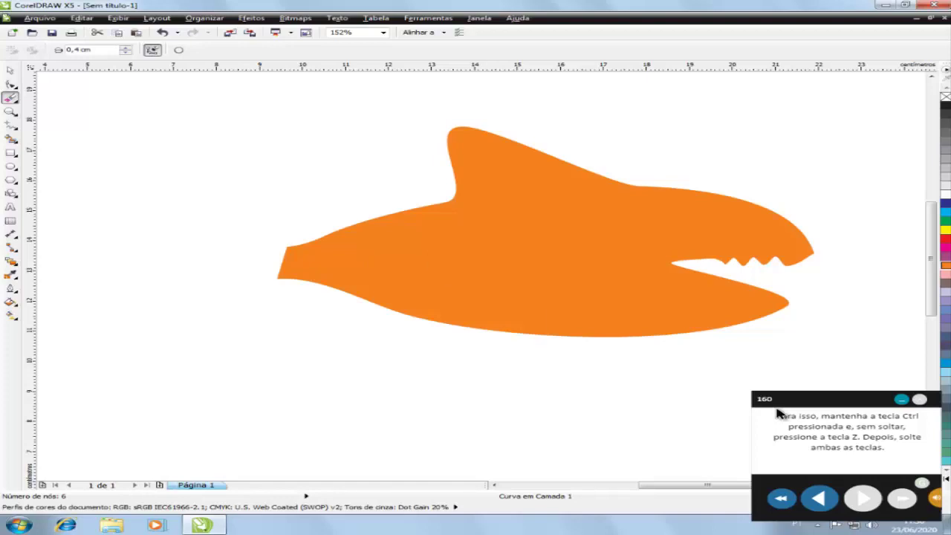
key("ctrl+z")
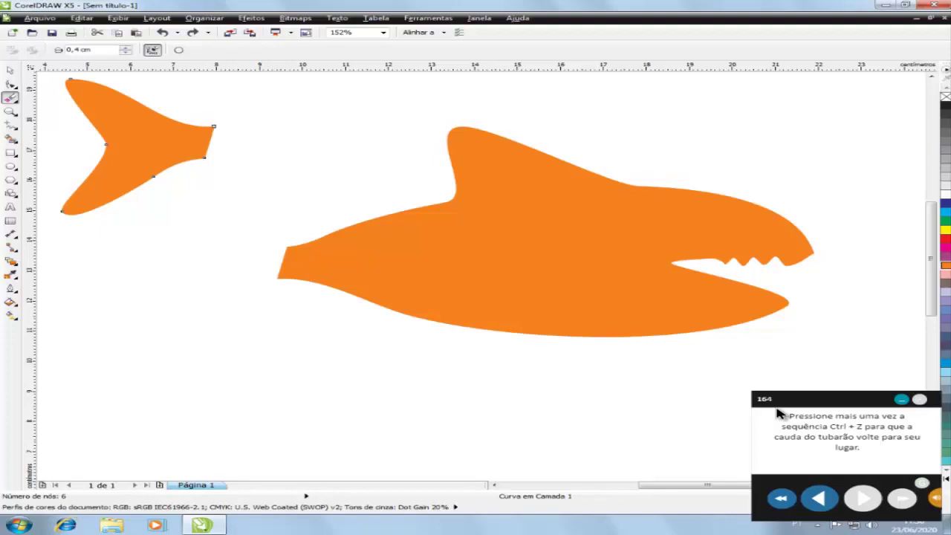
left_click(778, 414)
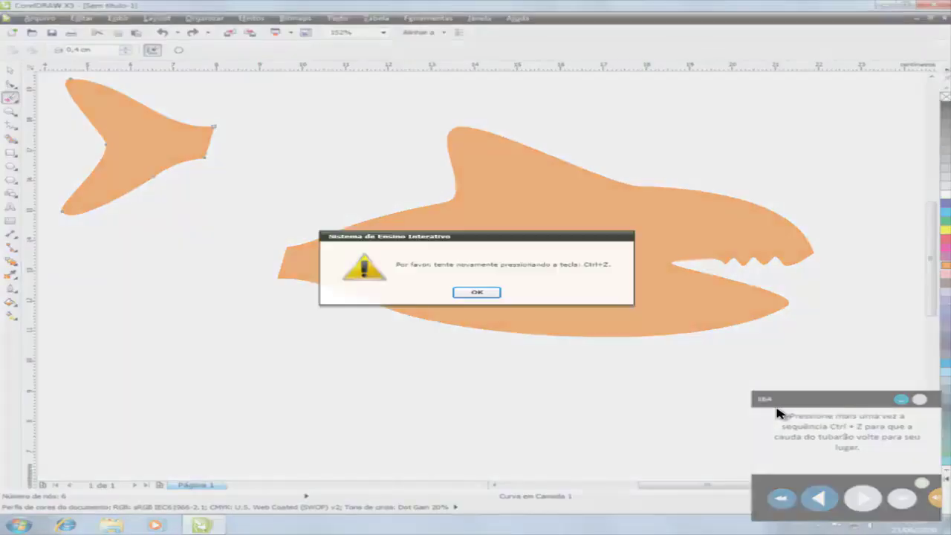
Step: Undo the tail's displacement so it sits back in its original place against the body
key("Return")
key("ctrl+z")
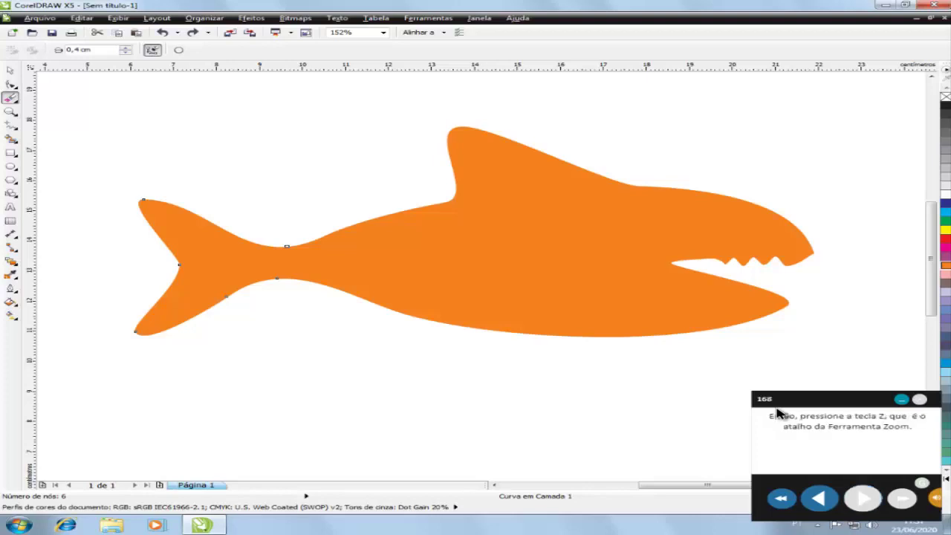
Step: Erase the two upper teeth nearest the mouth corner with the Eraser tool at 0.2 cm thickness
key("z")
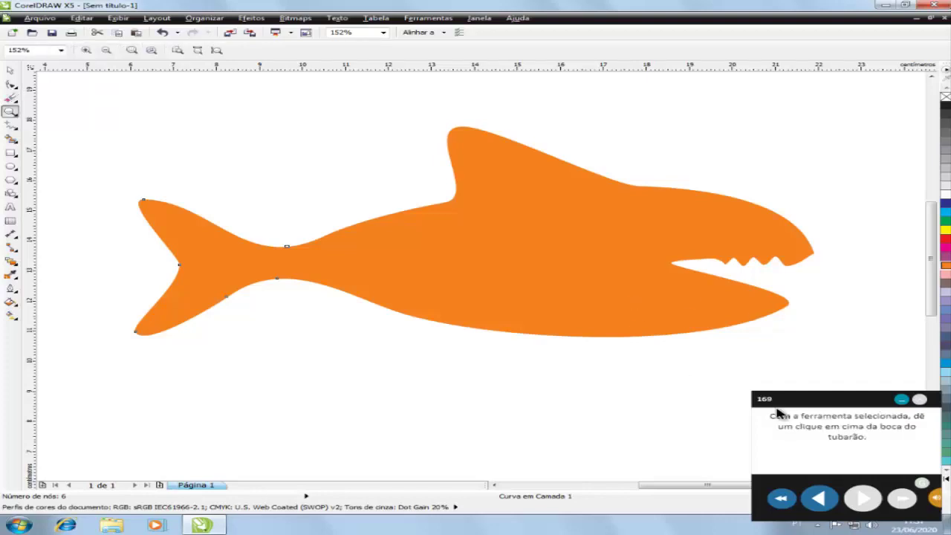
left_click(705, 264)
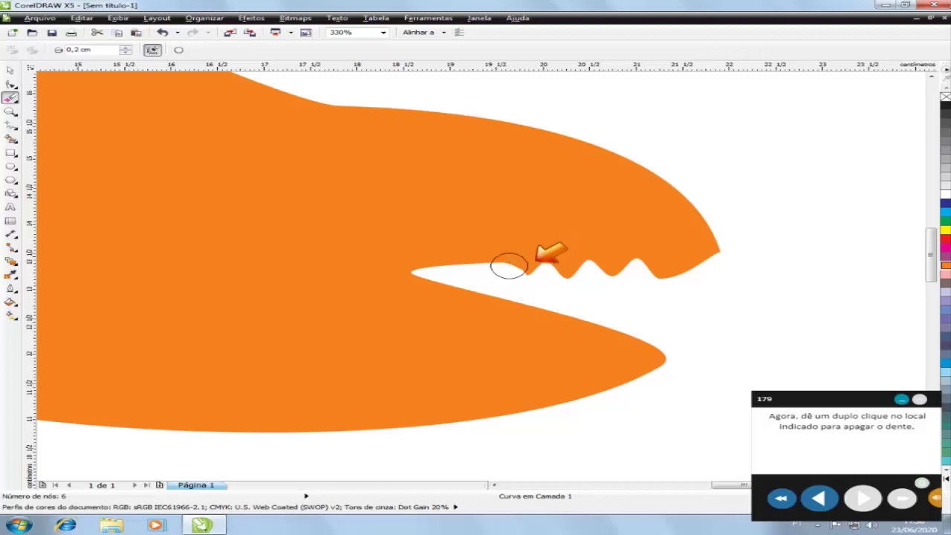
double_click(512, 268)
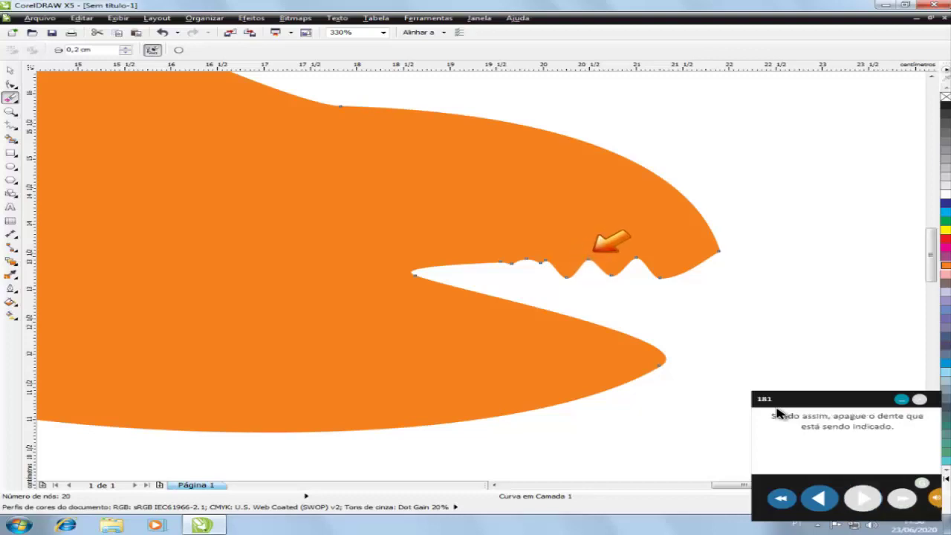
left_click_drag(540, 270, 569, 270)
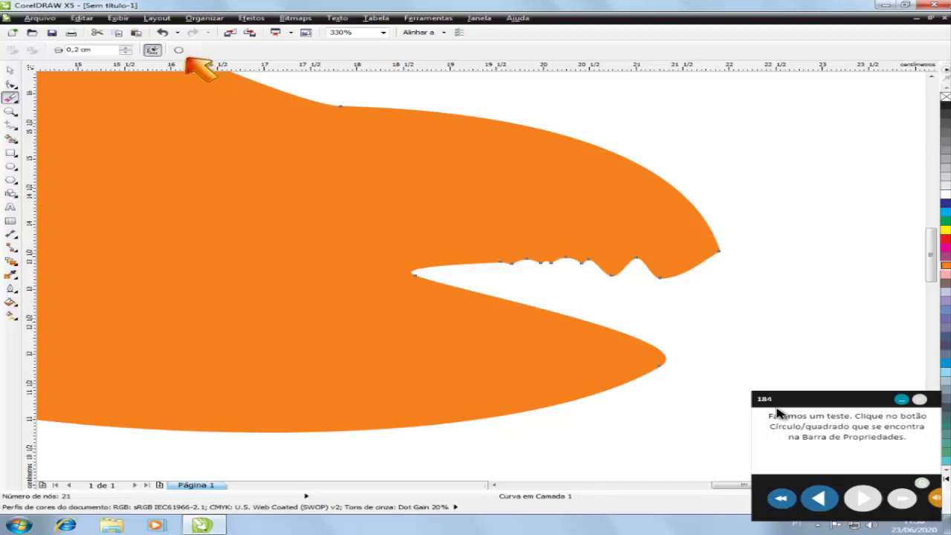
Step: Try the eraser with a square nib along a straight line from the mouth corner to the lower jaw's tip
left_click(179, 50)
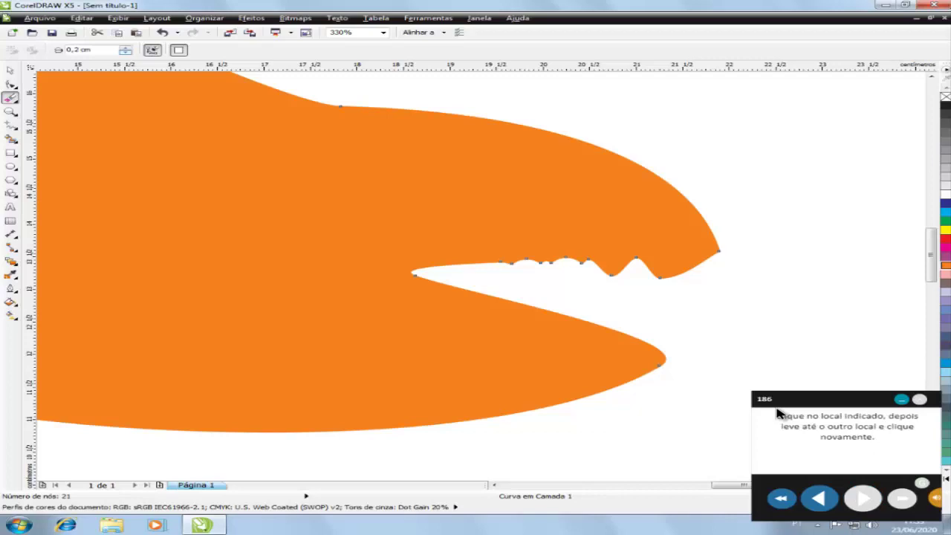
left_click(425, 280)
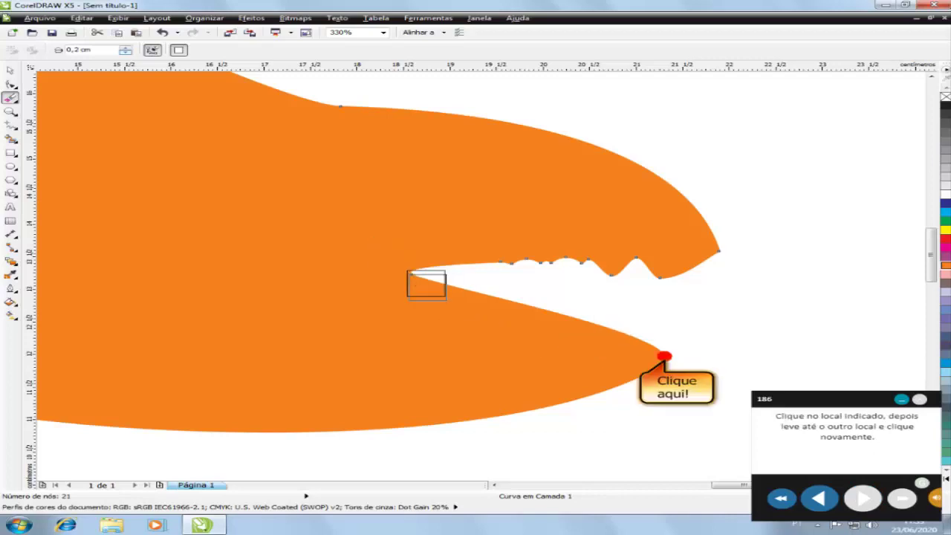
left_click(664, 357)
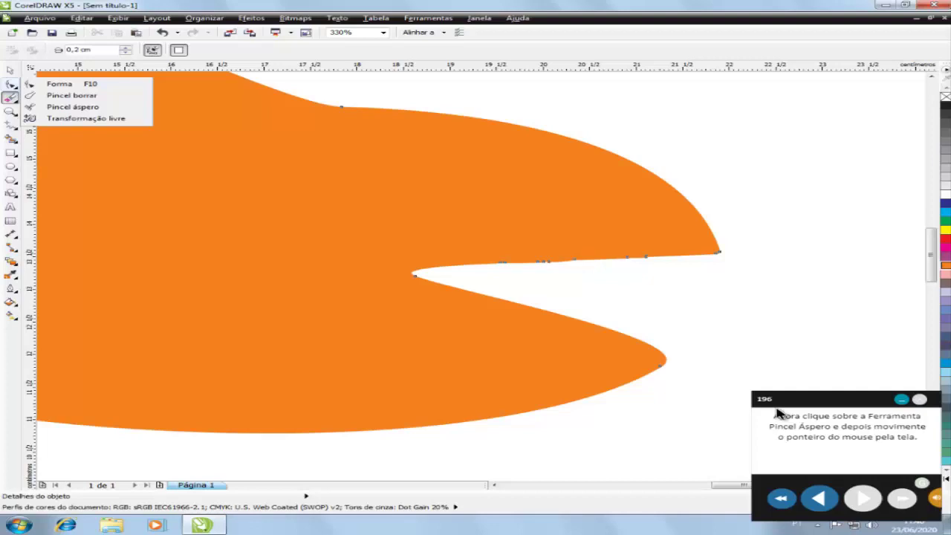
Step: Roughen the upper jaw's inner edge from the mouth corner to the snout with the Roughen brush at a 0.5 cm nib size
left_click(73, 106)
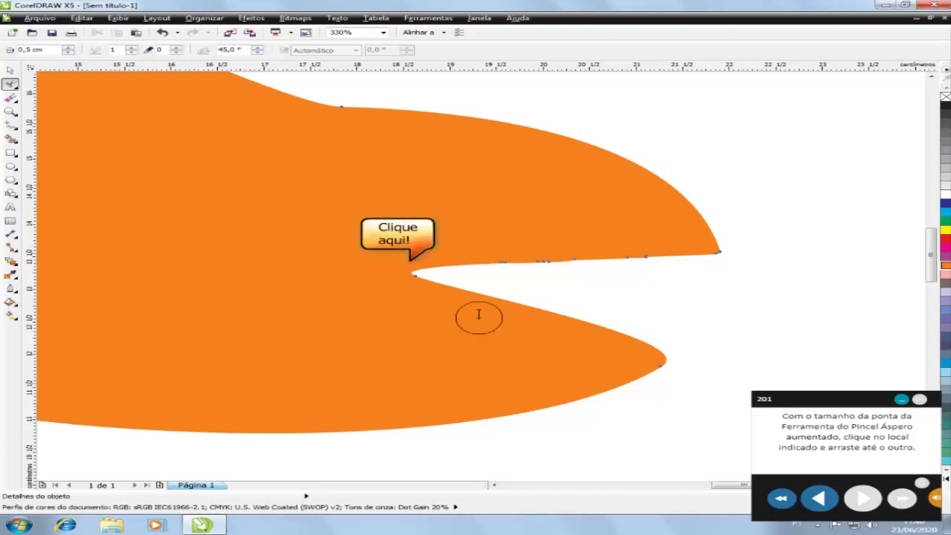
left_click_drag(407, 262, 720, 251)
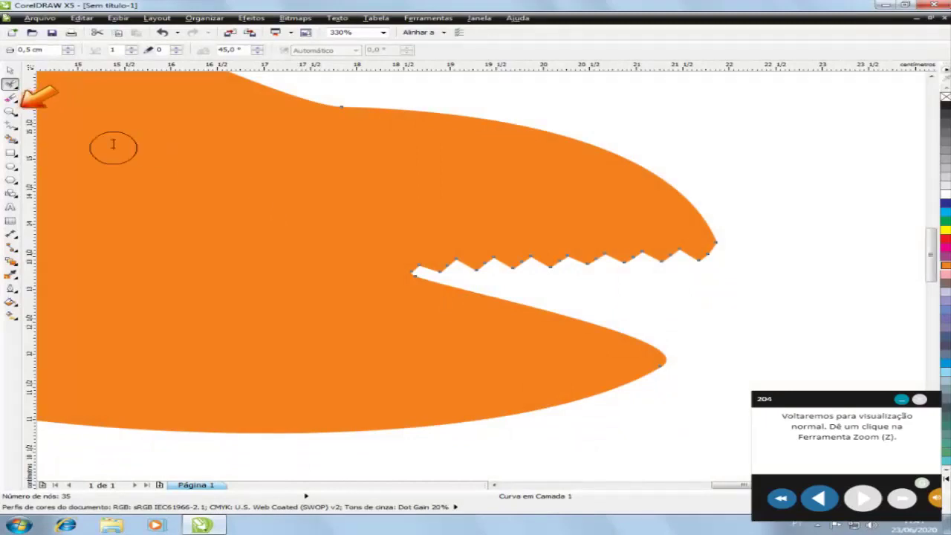
Step: Save the drawing as Tubarão in CorelDRAW format in the Documentos folder, with the whole page in view
key("z")
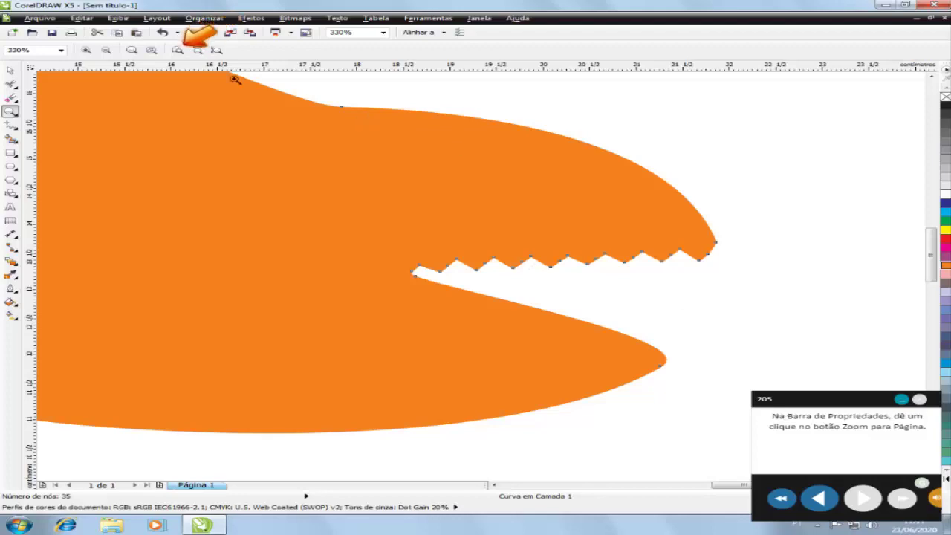
key("shift+F4")
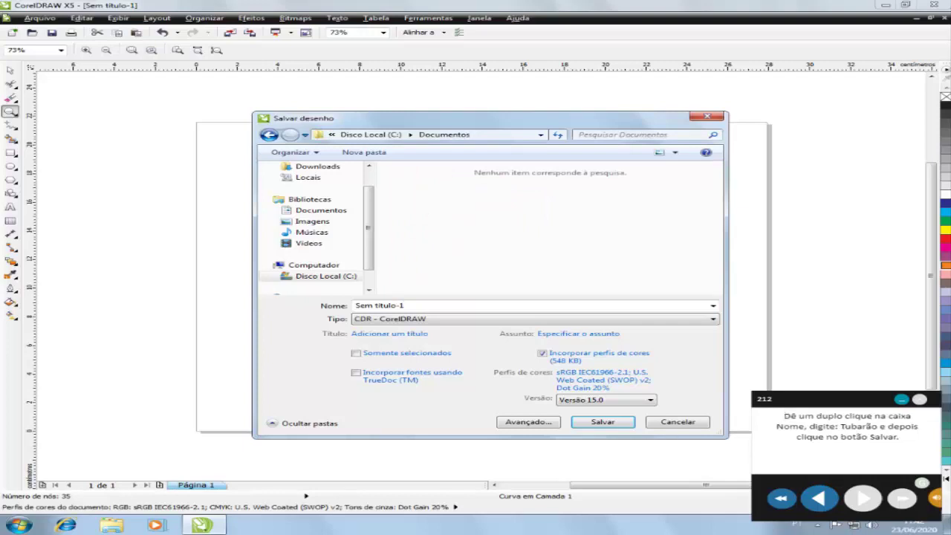
double_click(429, 302)
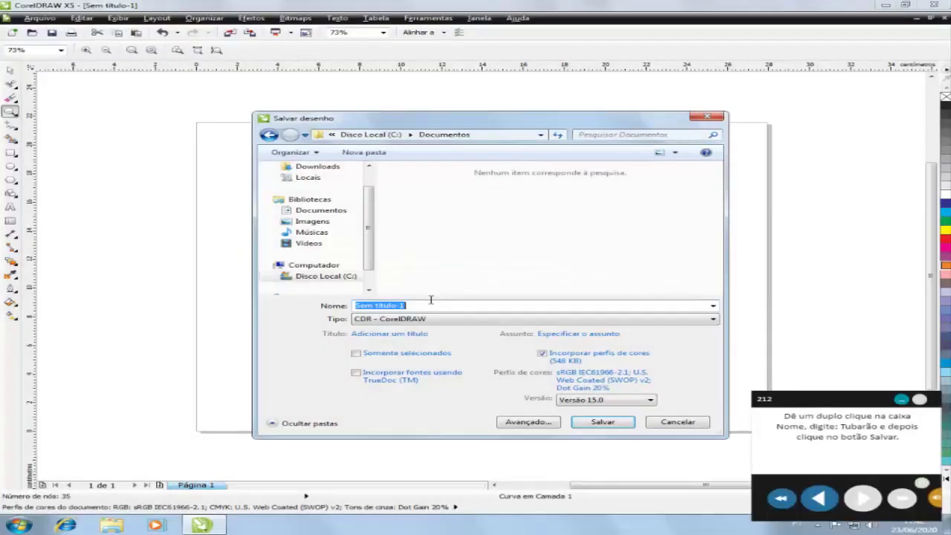
type("Tuba")
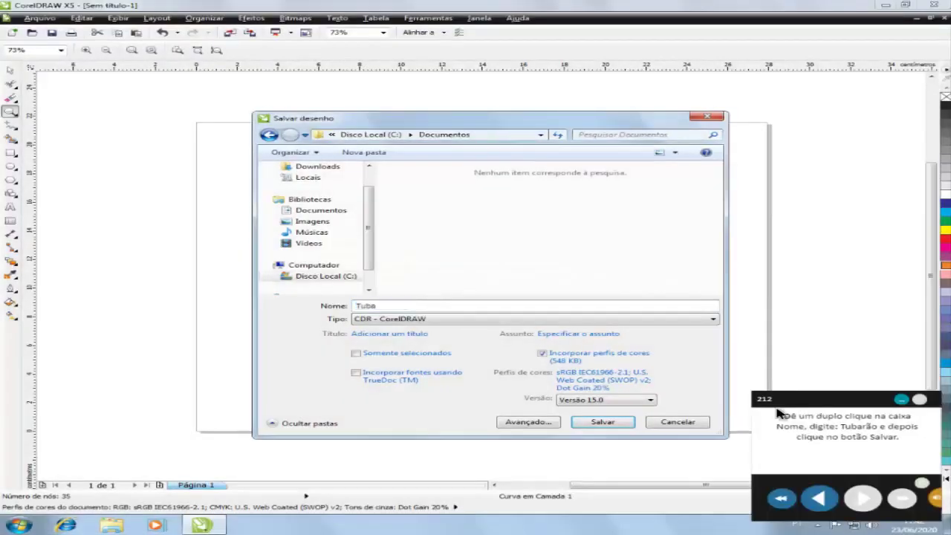
type("rão")
left_click(604, 423)
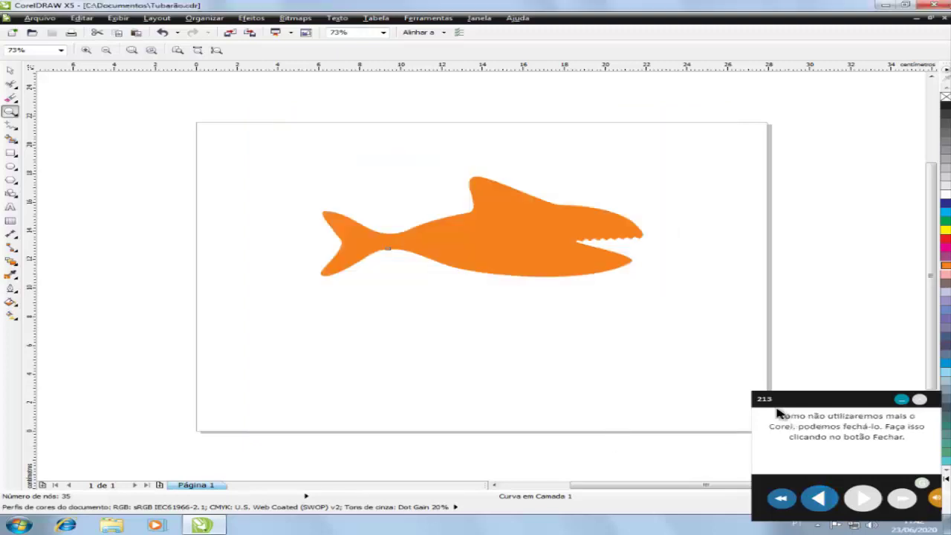
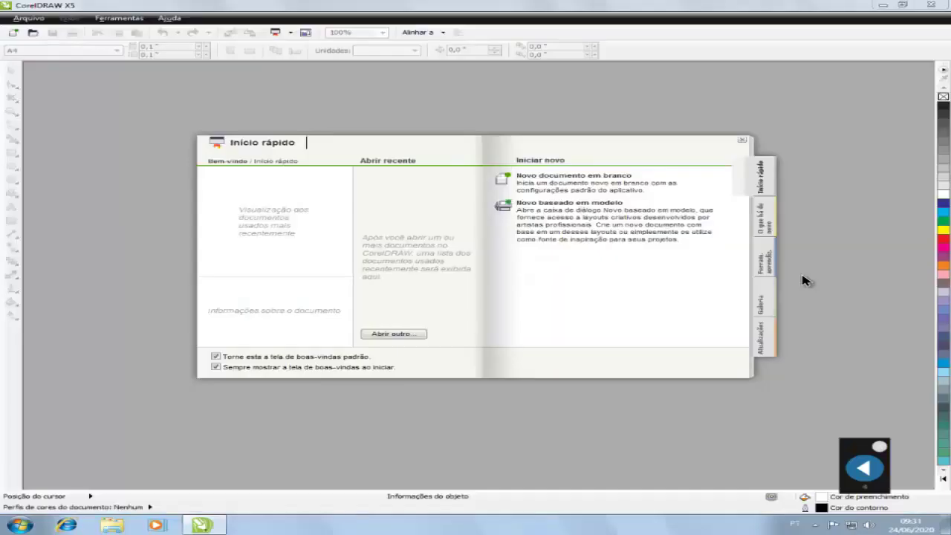
Step: Create a new blank A4 document named Maçã in landscape orientation, 297 by 210 mm
left_click(575, 182)
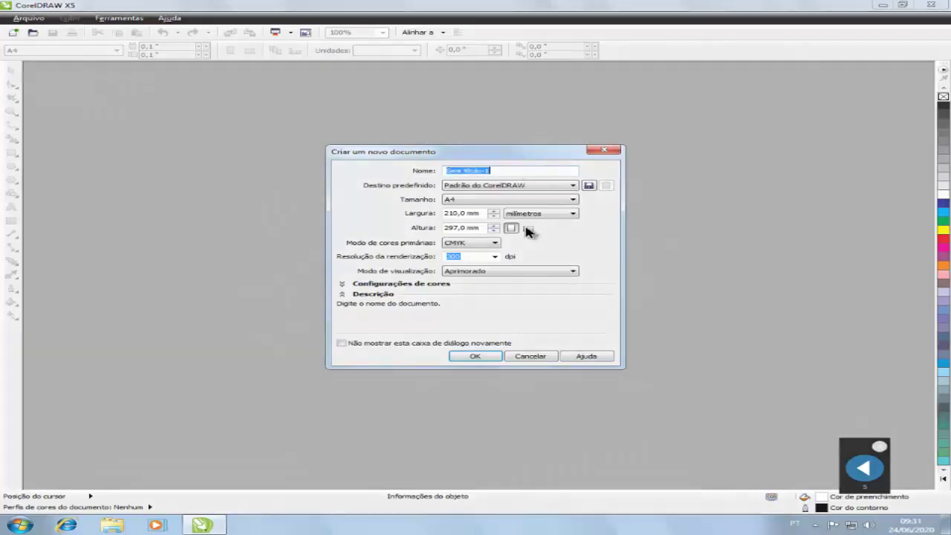
type("Maçã")
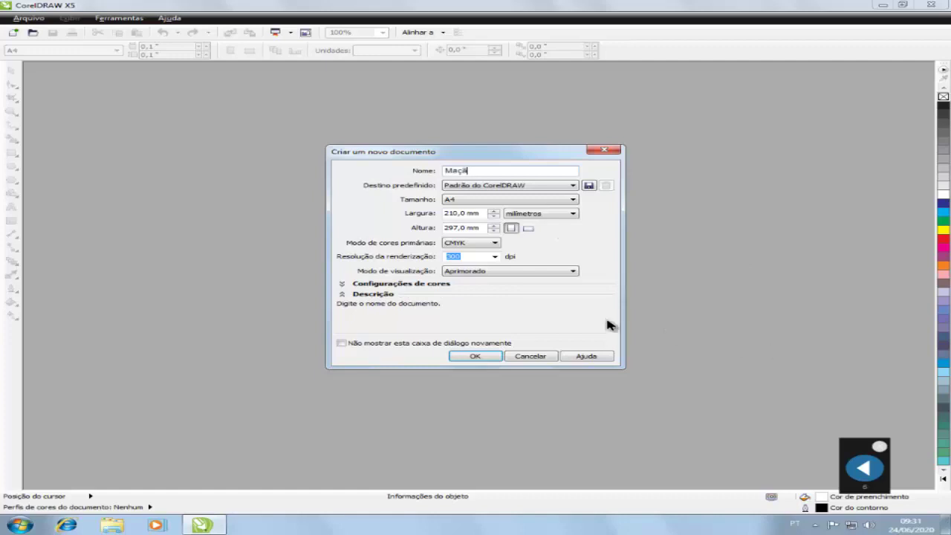
left_click(528, 228)
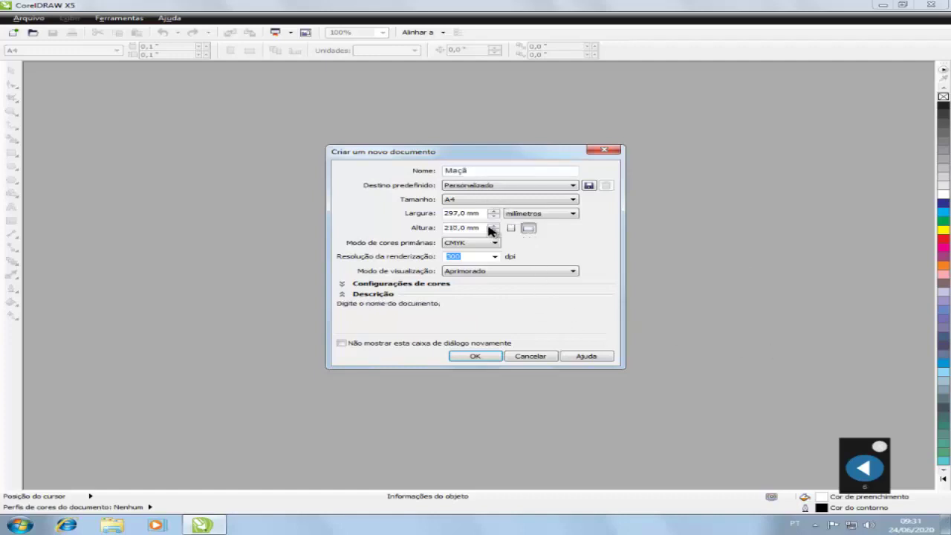
left_click(486, 358)
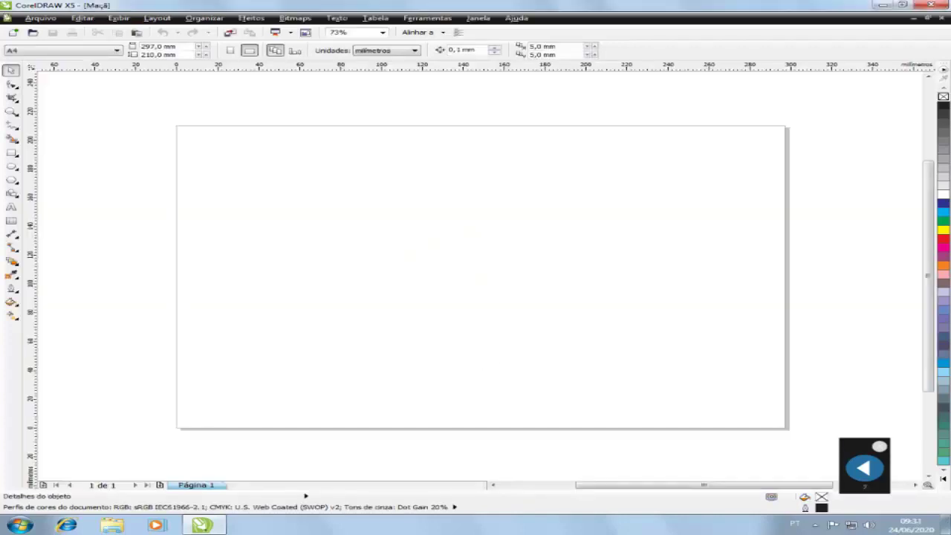
Step: Draw a closed freehand apple outline about 122 mm wide and 110 mm high near the page's centre and fill it red
left_click(11, 124)
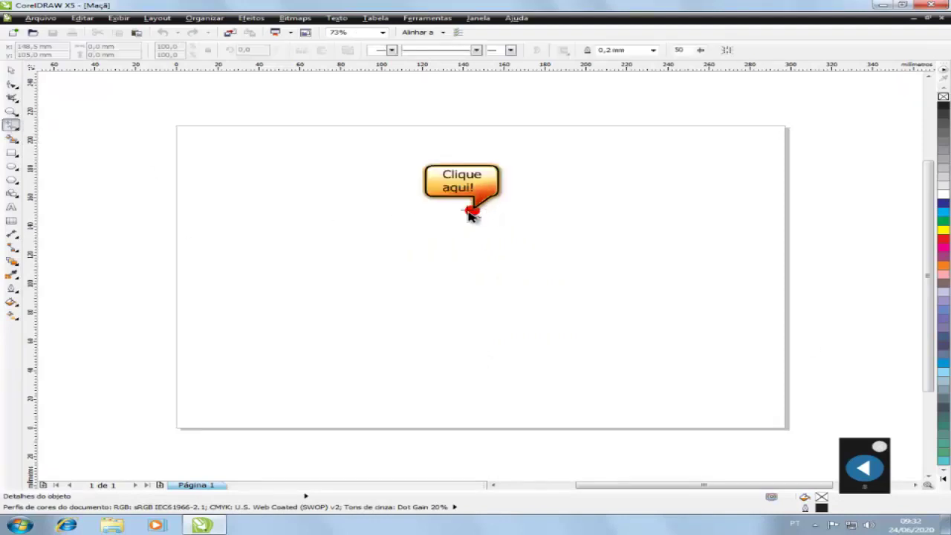
mouse_move(474, 211)
left_mouse_down()
mouse_move(539, 195)
mouse_move(557, 204)
mouse_move(567, 232)
mouse_move(593, 244)
mouse_move(597, 286)
mouse_move(561, 323)
mouse_move(520, 343)
mouse_move(465, 351)
mouse_move(416, 342)
mouse_move(370, 301)
mouse_move(351, 241)
mouse_move(362, 221)
mouse_move(443, 198)
mouse_move(471, 212)
left_mouse_up()
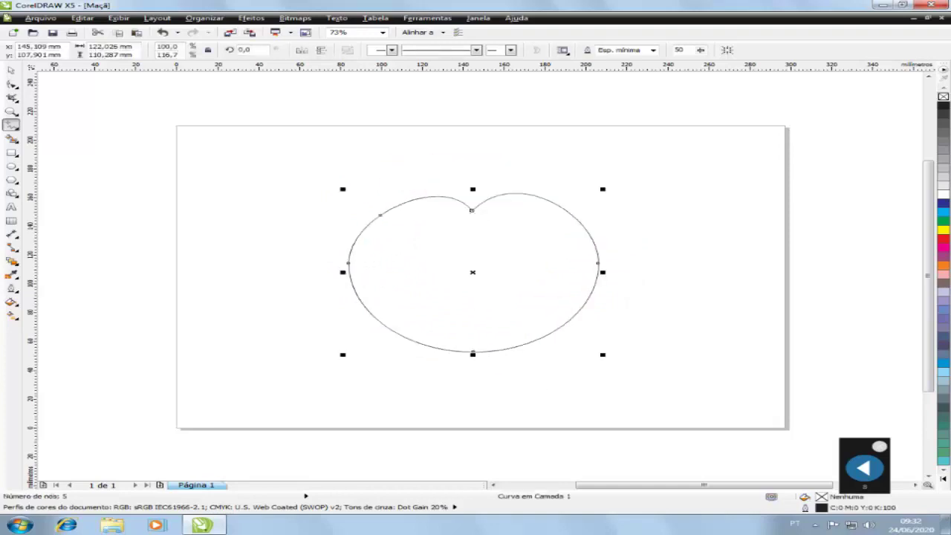
left_click(943, 239)
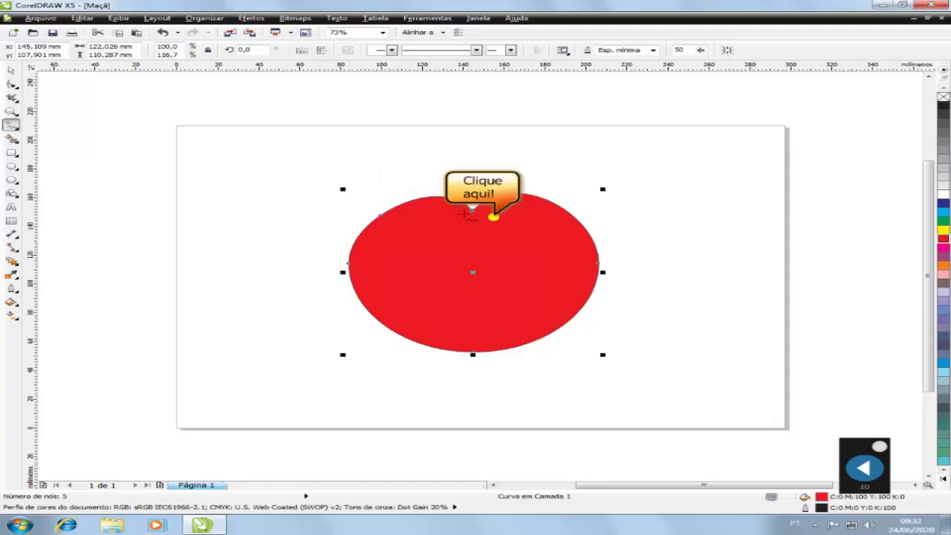
Step: Draw a flat closed freehand oval about 33 by 14 mm just below the apple's top notch and fill it with 80% black
left_click(494, 217)
mouse_move(492, 220)
left_mouse_down()
mouse_move(421, 229)
mouse_move(408, 244)
mouse_move(526, 226)
mouse_move(495, 217)
left_mouse_up()
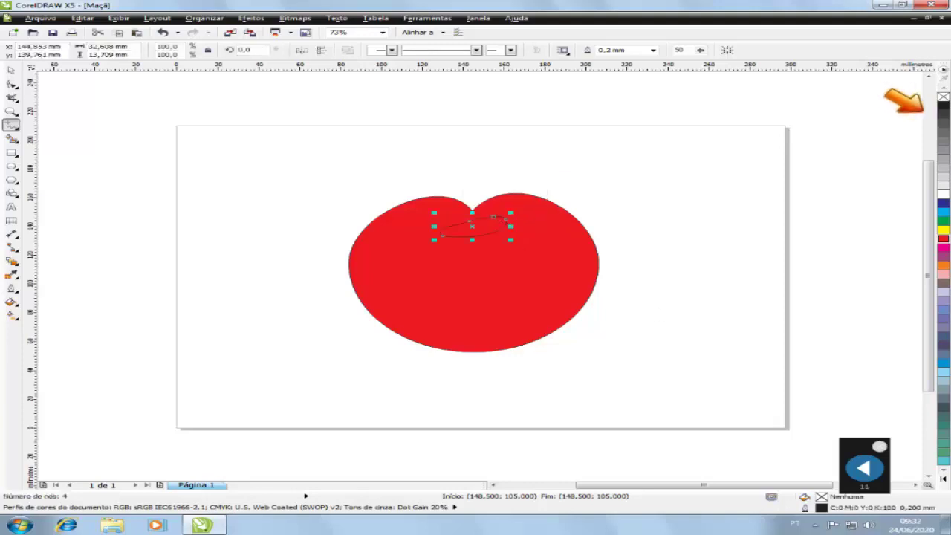
left_click(944, 131)
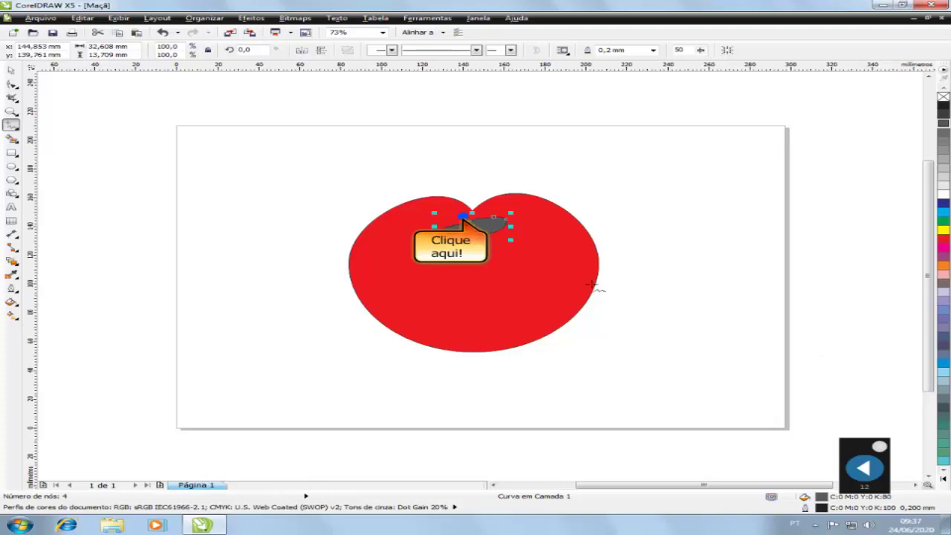
Step: Draw a narrow upright freehand stem about 15 by 39 mm rising from the dark oval and fill it green
left_click(463, 216)
mouse_move(445, 207)
left_mouse_down()
mouse_move(455, 178)
mouse_move(491, 170)
mouse_move(476, 230)
mouse_move(463, 215)
left_mouse_up()
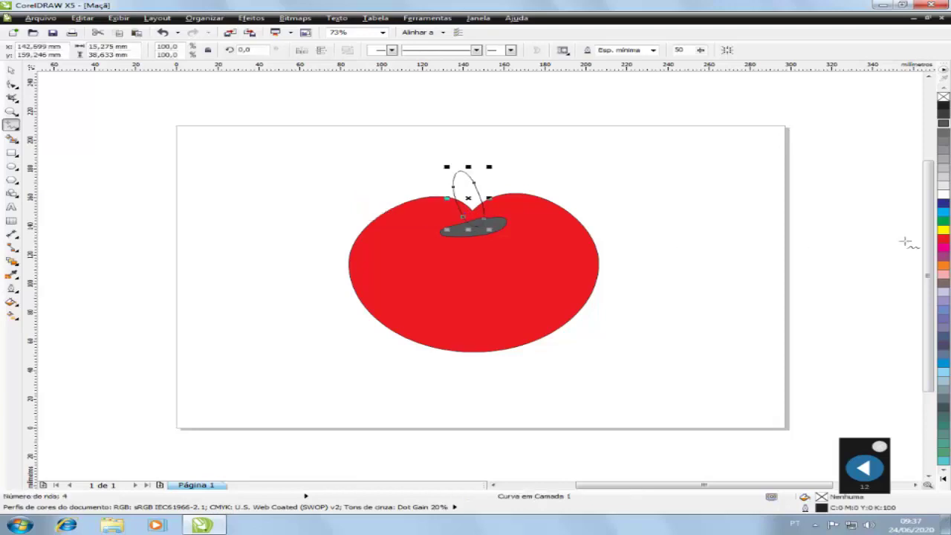
left_click(944, 221)
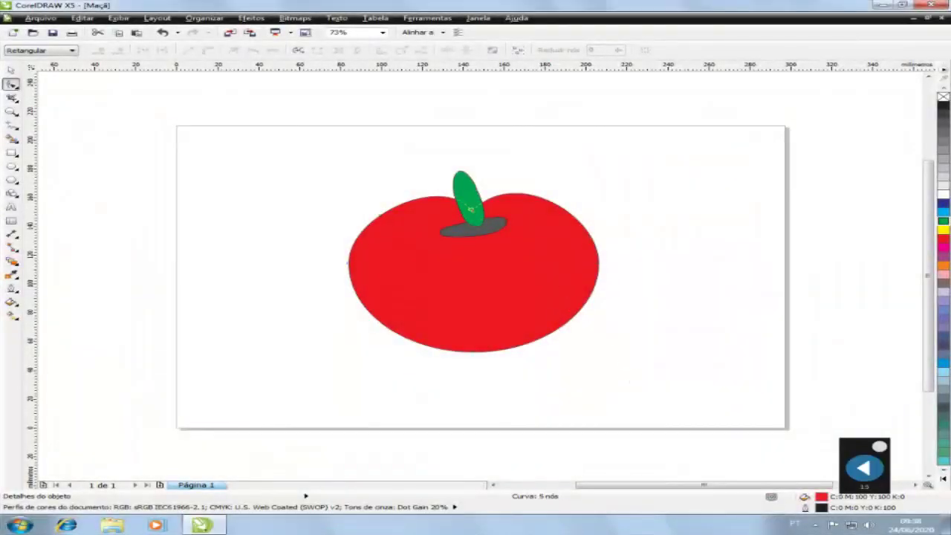
Step: Delete the node on the apple's upper-left contour with the Shape tool and undo the deletion
double_click(382, 216)
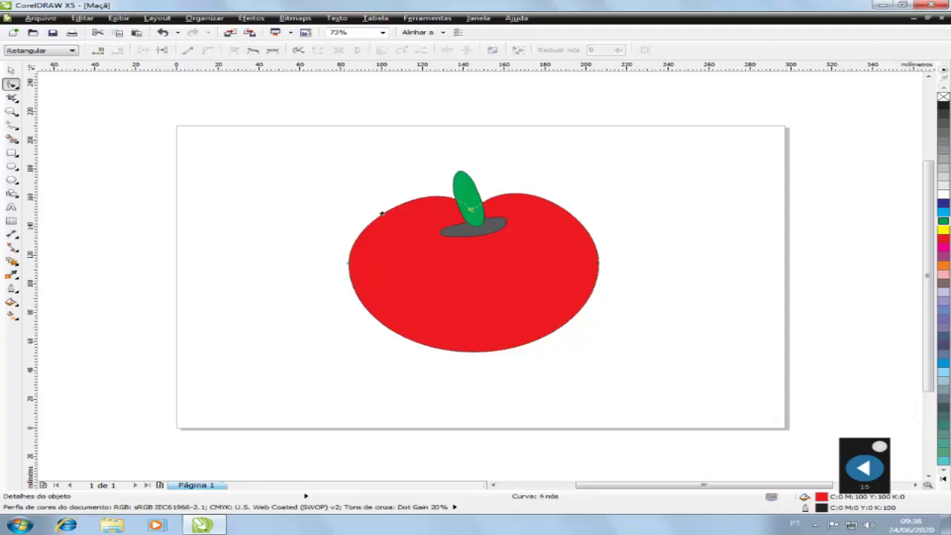
key("ctrl+z")
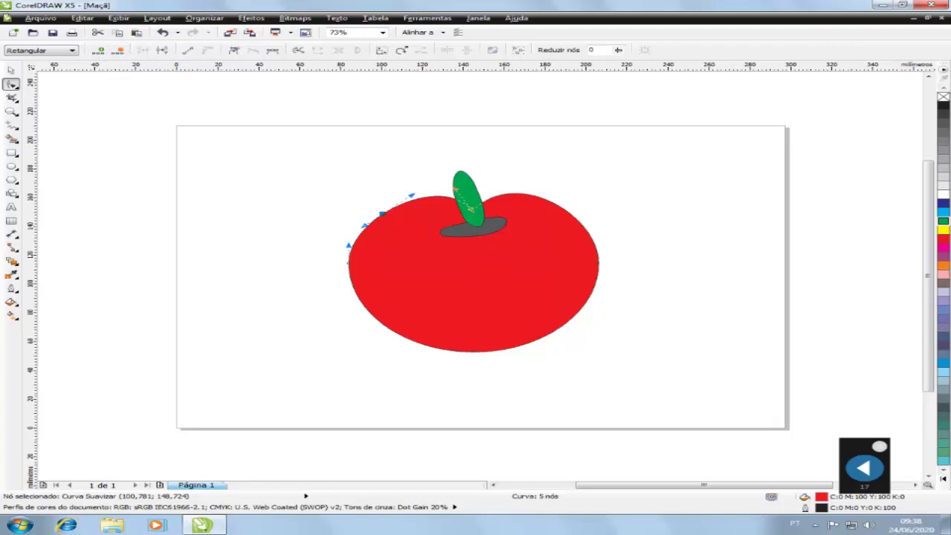
Step: Pull the apple's upper-left contour node up and outward, reshape the curve beside it, and undo both changes
left_click(12, 113)
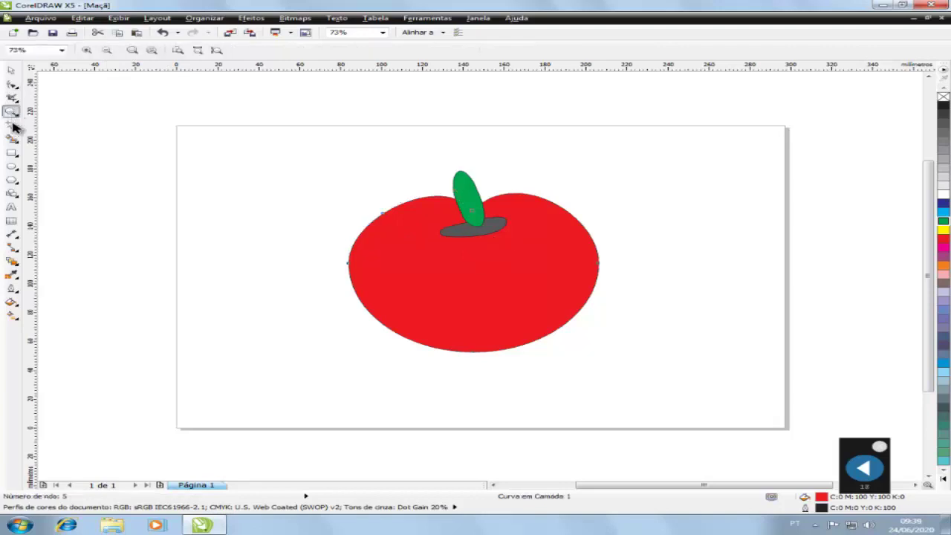
left_click(381, 215)
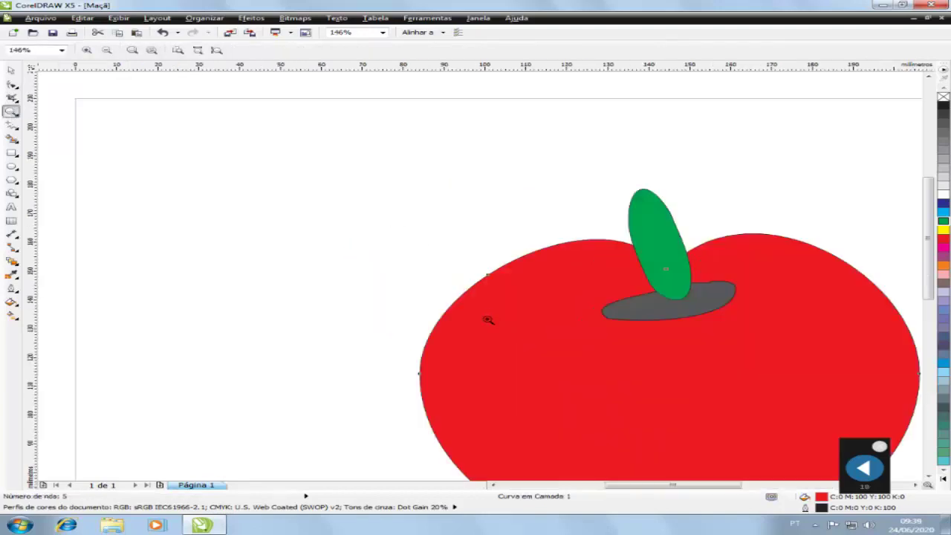
left_click(11, 84)
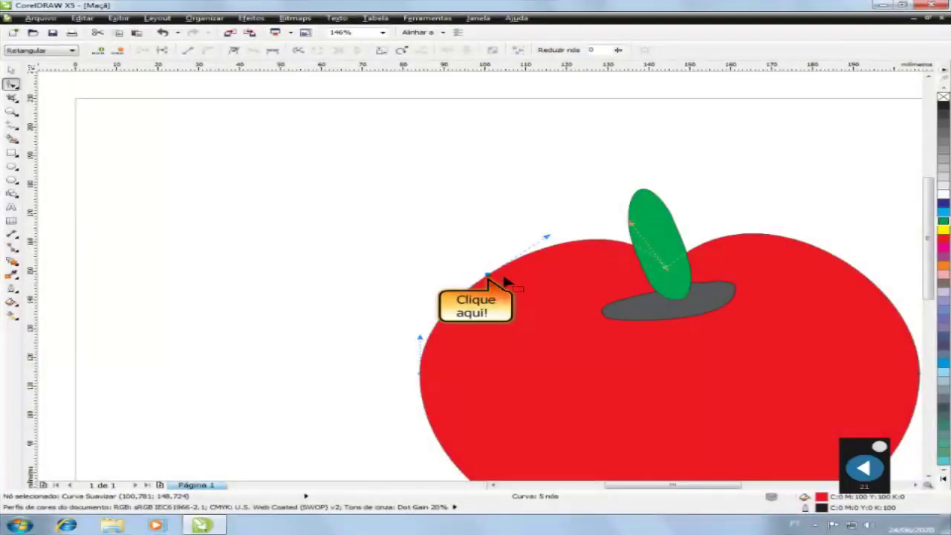
left_click(488, 276)
left_click_drag(491, 280, 364, 188)
left_click(388, 261)
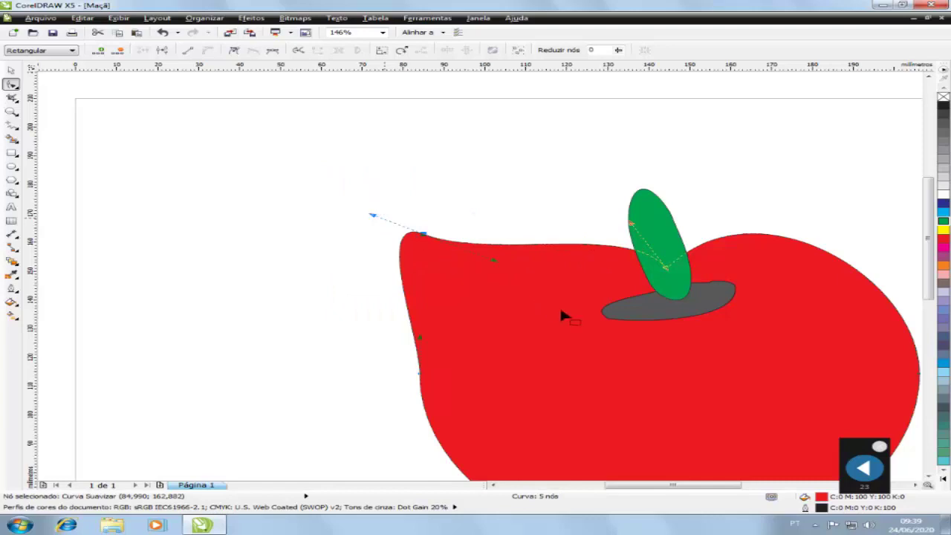
left_click(163, 32)
left_click(163, 32)
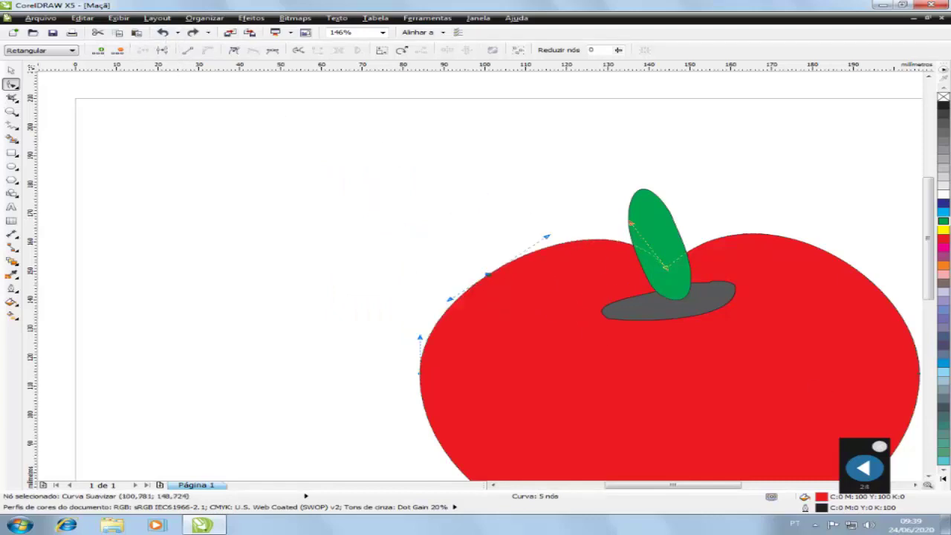
left_click(10, 112)
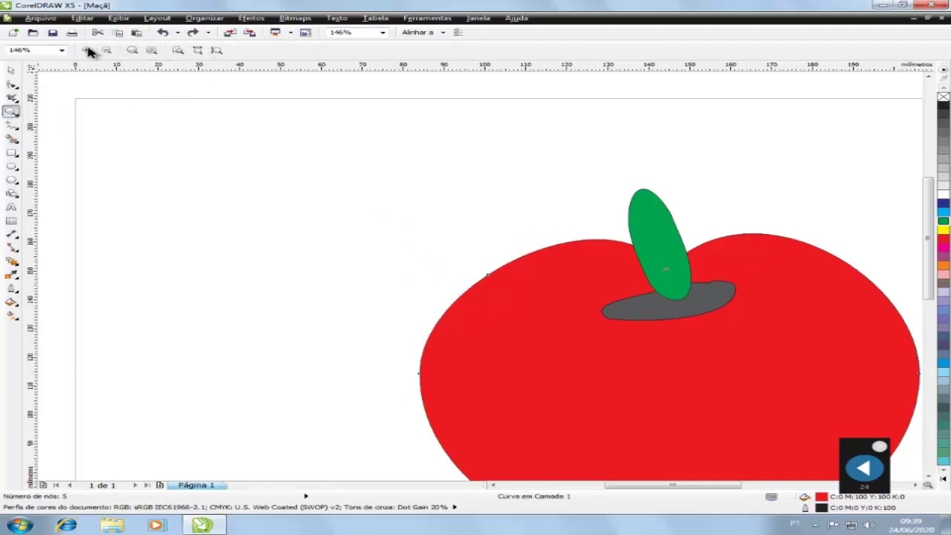
Step: Save the apple drawing in CDR format as Maçã in the Documentos folder on drive C
left_click(177, 50)
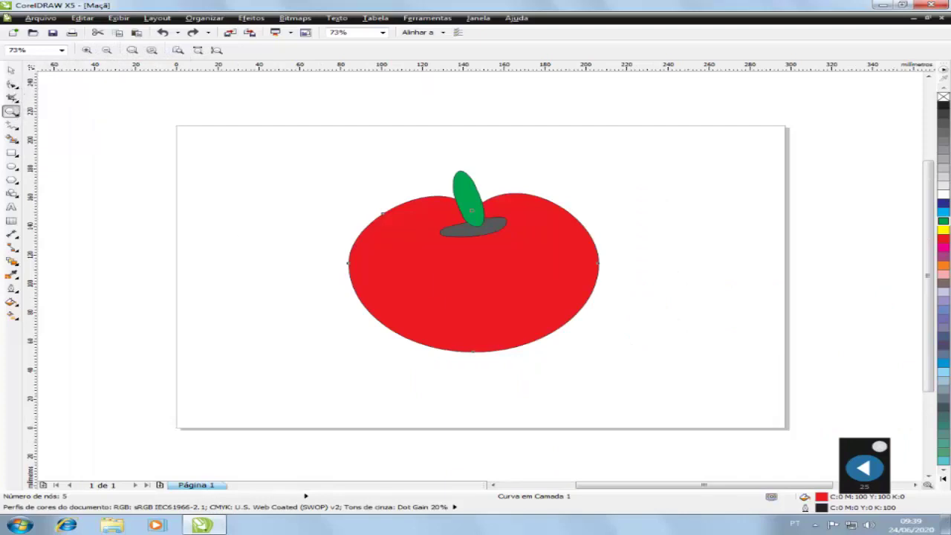
left_click(52, 32)
double_click(452, 204)
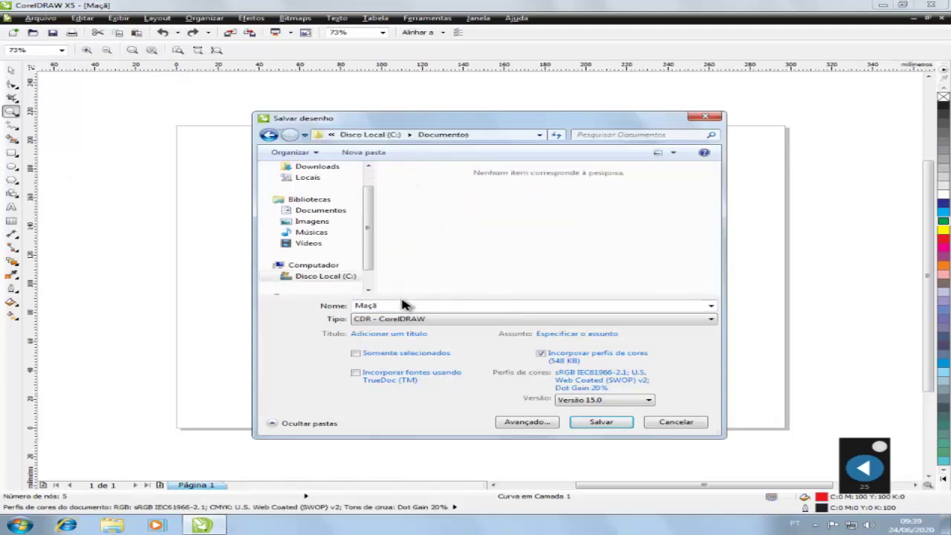
left_click(601, 422)
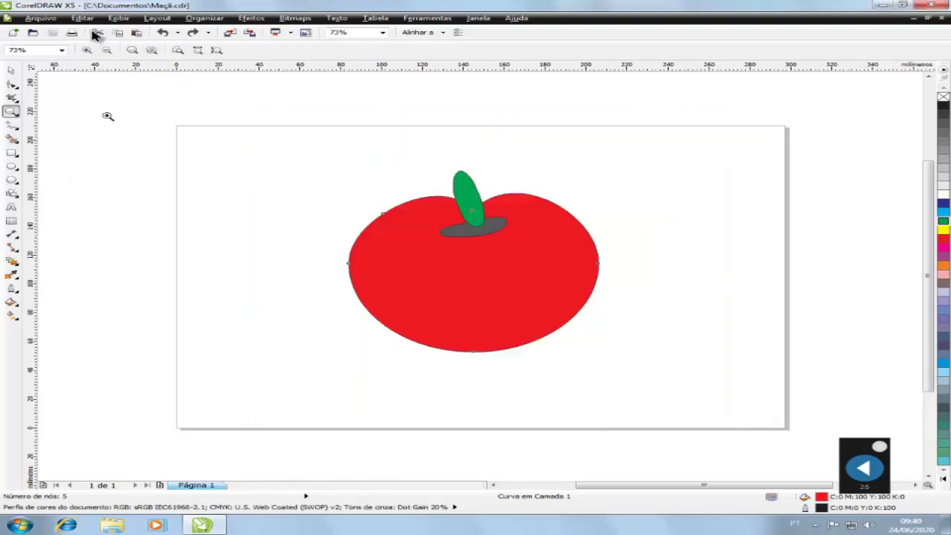
Step: Create a landscape A4 document of 297 by 210 mm and draw a horizontal freehand line about 85 mm long near the page centre
left_click(13, 33)
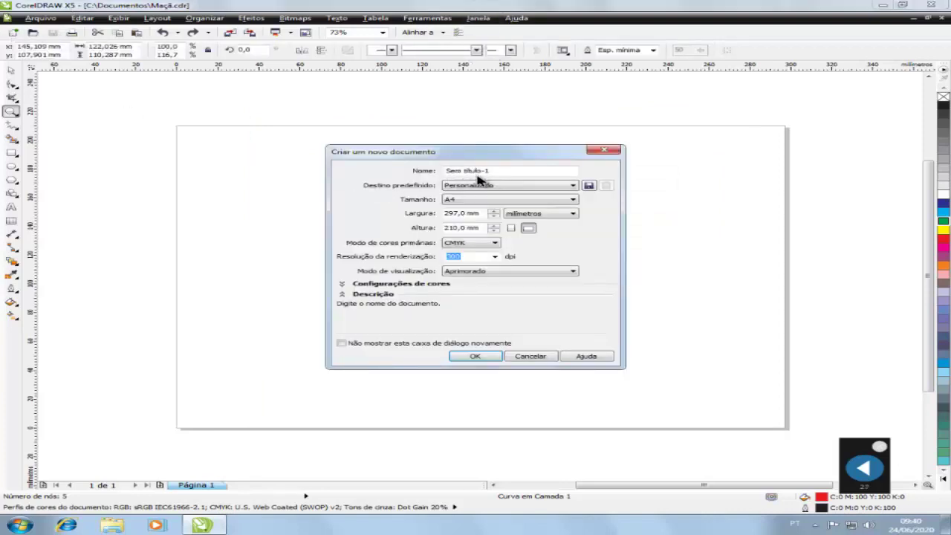
left_click(478, 358)
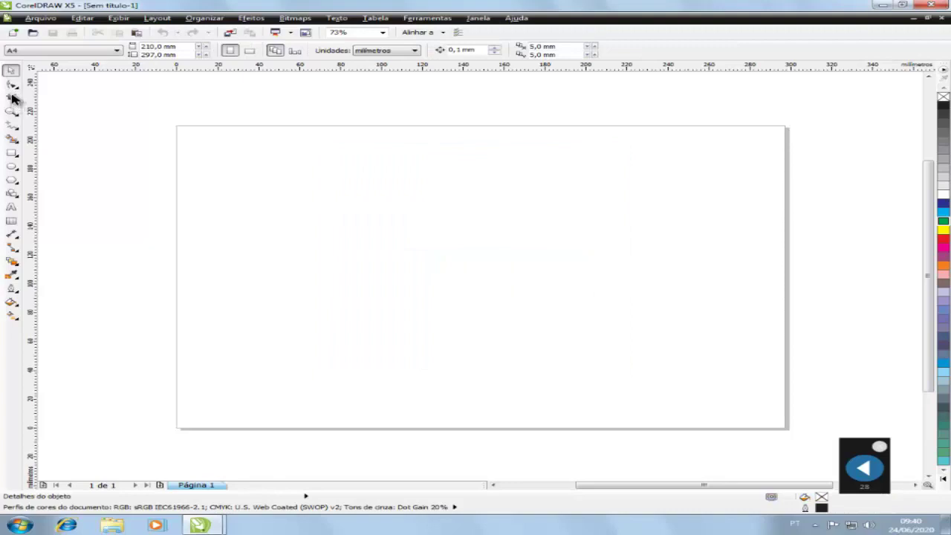
left_click(12, 125)
left_click_drag(384, 242, 562, 239)
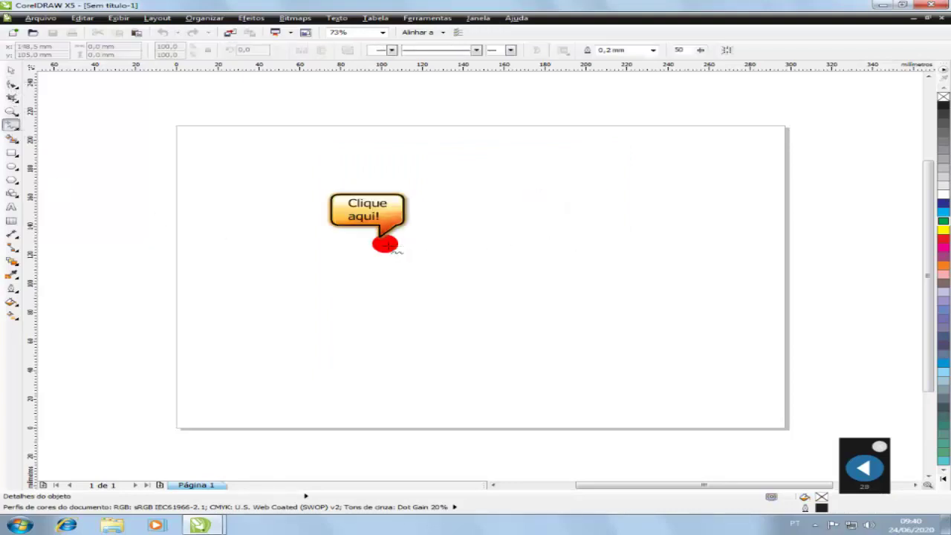
left_click_drag(384, 243, 563, 243)
left_click_drag(384, 242, 560, 244)
left_click_drag(385, 244, 559, 239)
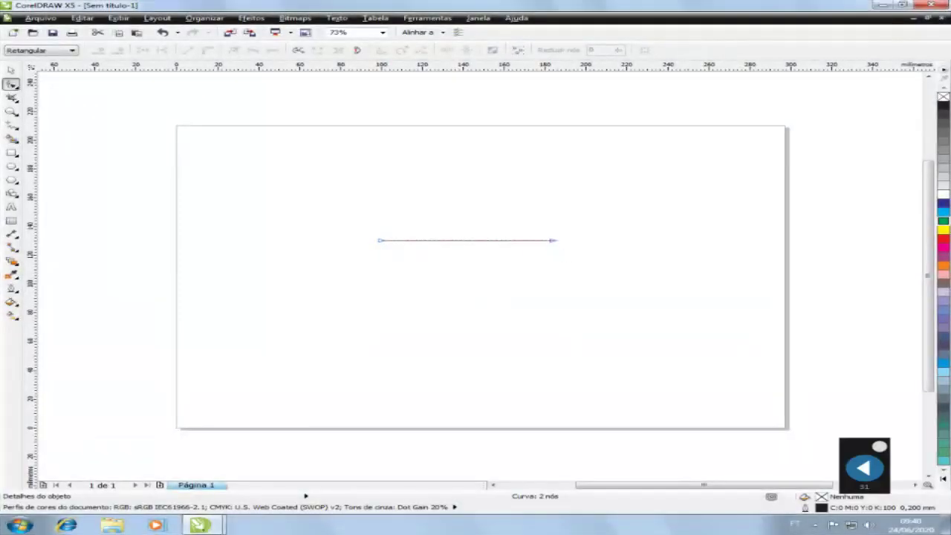
Step: Add a node at the middle of the line and pull it down about 32 mm to form a V
left_click(468, 241)
left_click(100, 49)
left_click_drag(469, 242, 467, 287)
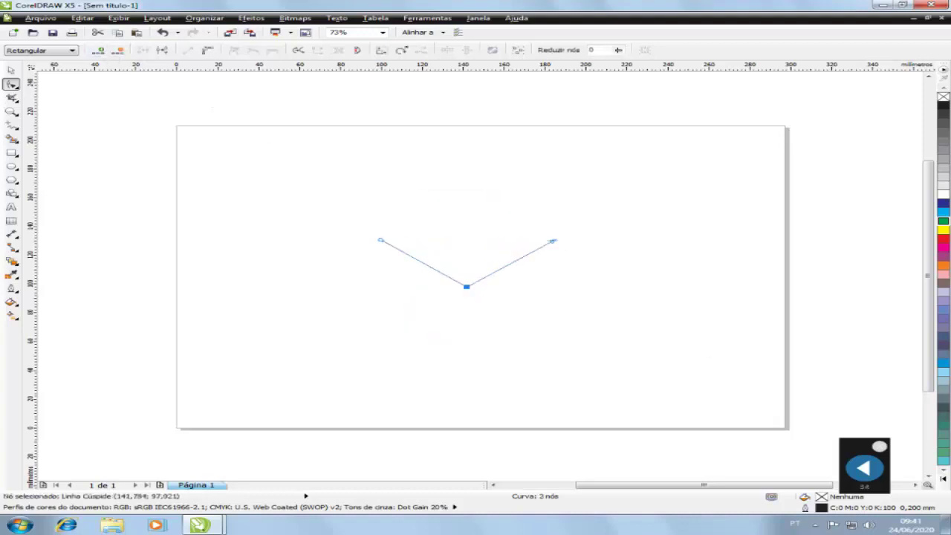
Step: Break the line at its middle node, raising the right segment's loose end about 32 mm, and rejoin the two loose ends
left_click(162, 50)
left_click_drag(469, 288, 468, 240)
left_click_drag(439, 304, 489, 223)
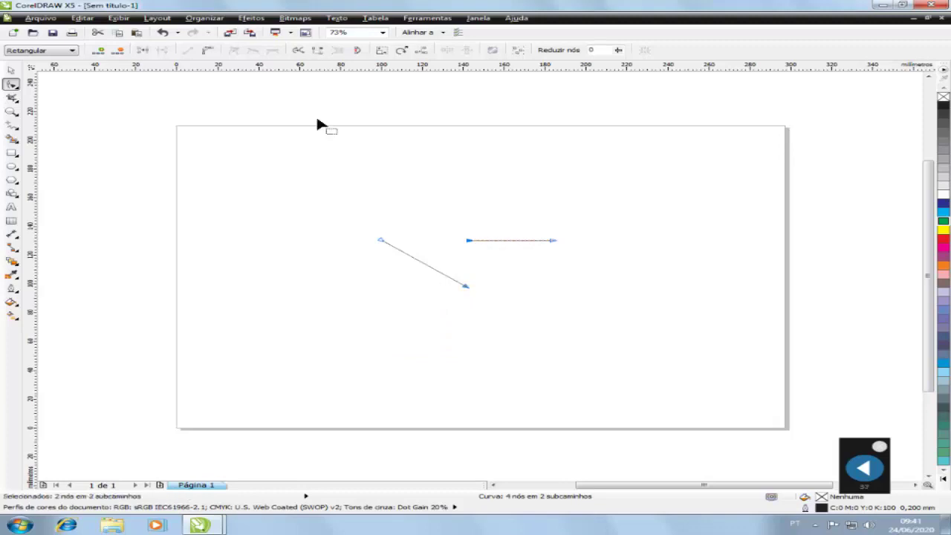
left_click(143, 51)
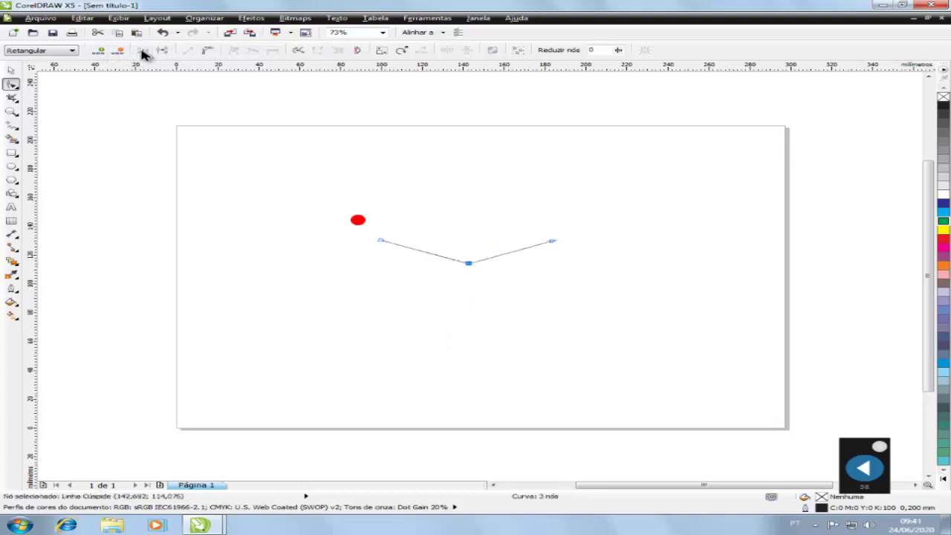
Step: Convert both line segments to curves and pull the middle node down about 21 mm
left_click_drag(358, 220, 576, 279)
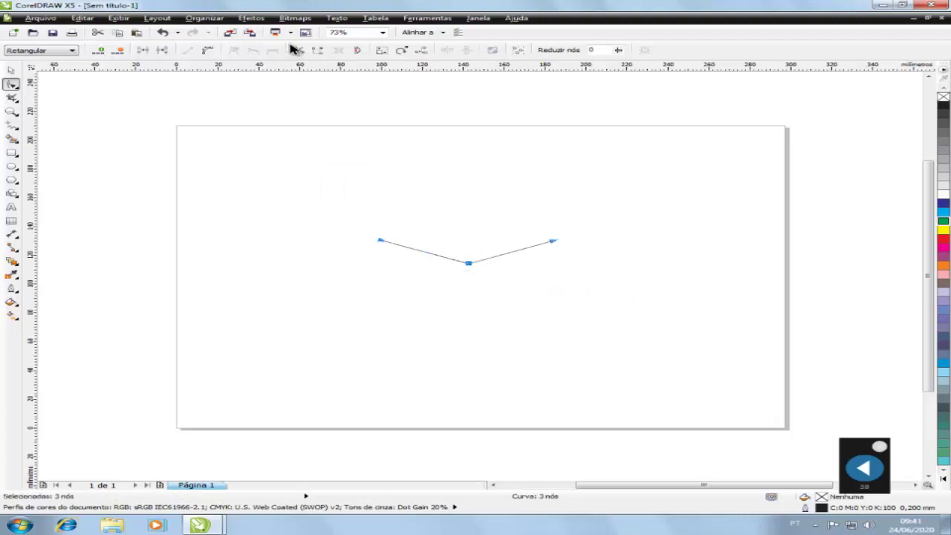
left_click(208, 50)
left_click_drag(468, 263, 469, 301)
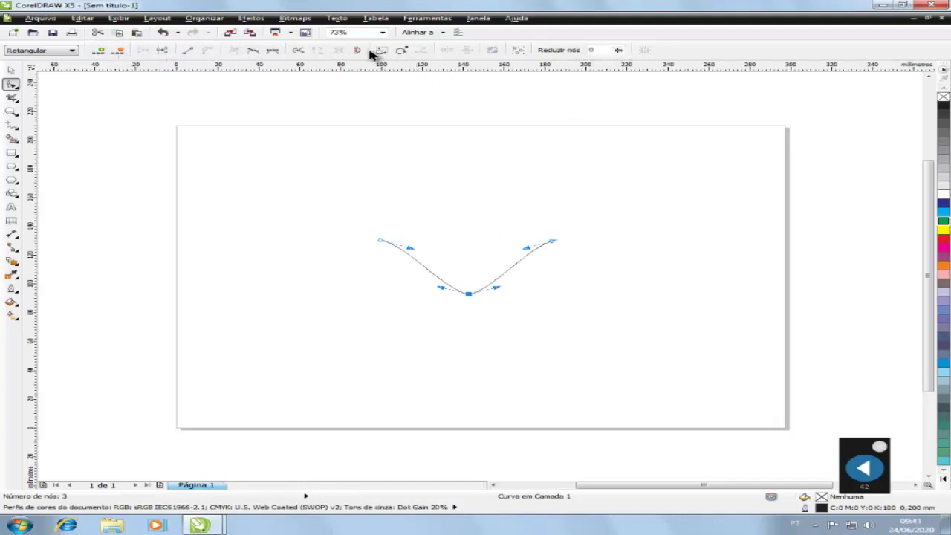
Step: Make the middle node symmetrical, stretch its left handle outward, and undo the stretch
left_click(273, 50)
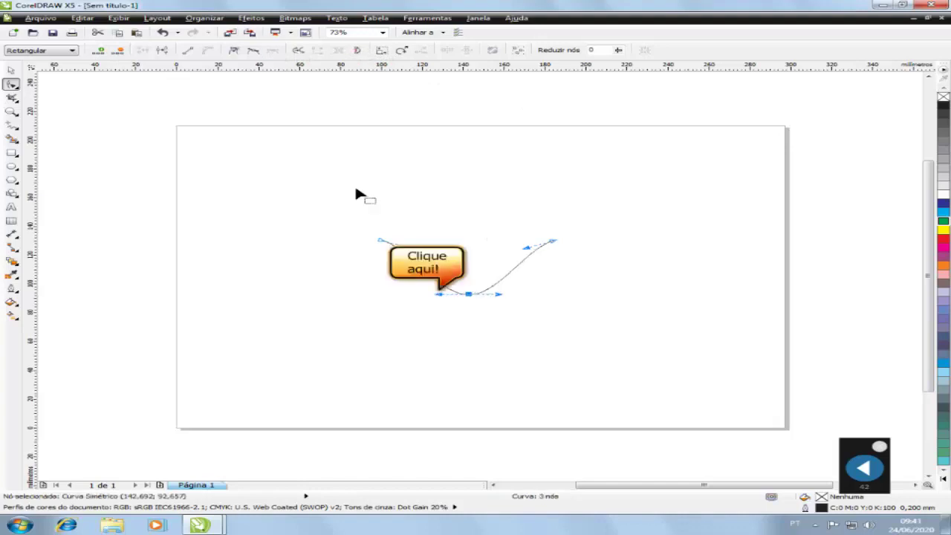
left_click_drag(439, 294, 377, 297)
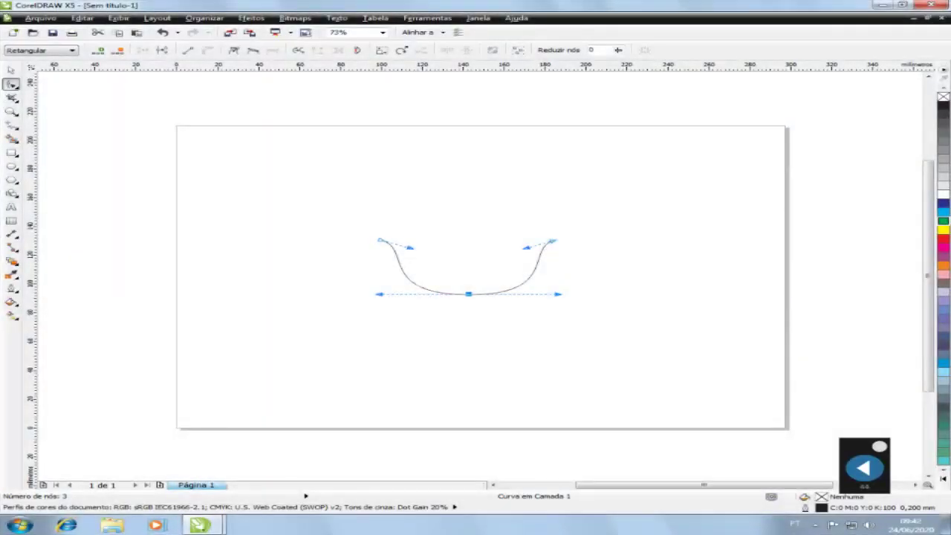
left_click(163, 33)
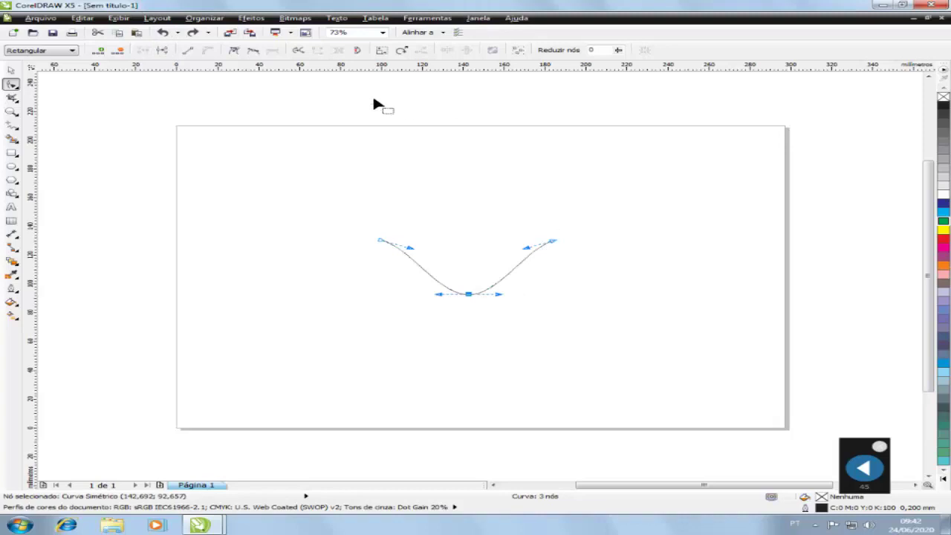
Step: Make the middle node smooth, lengthen only its left handle, and undo the handle change
left_click(254, 50)
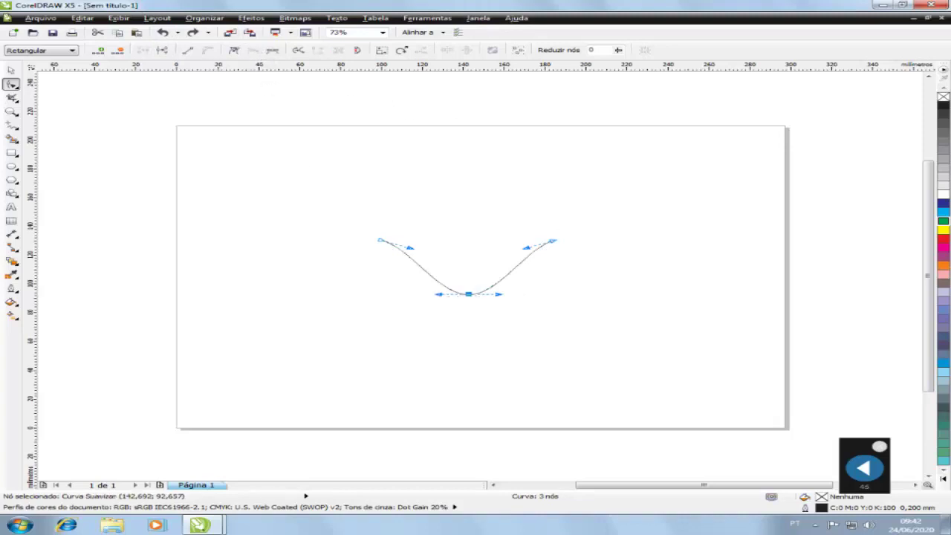
left_click_drag(431, 296, 262, 297)
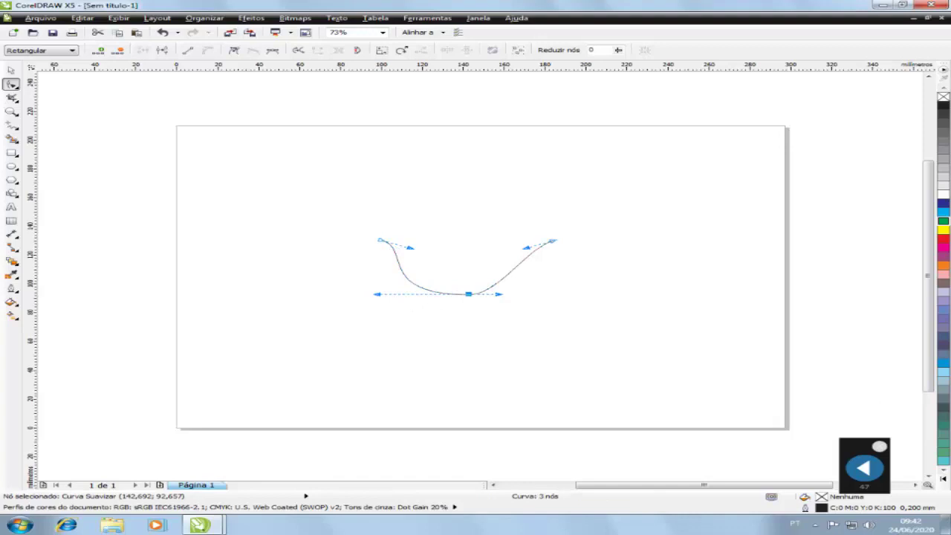
left_click(162, 33)
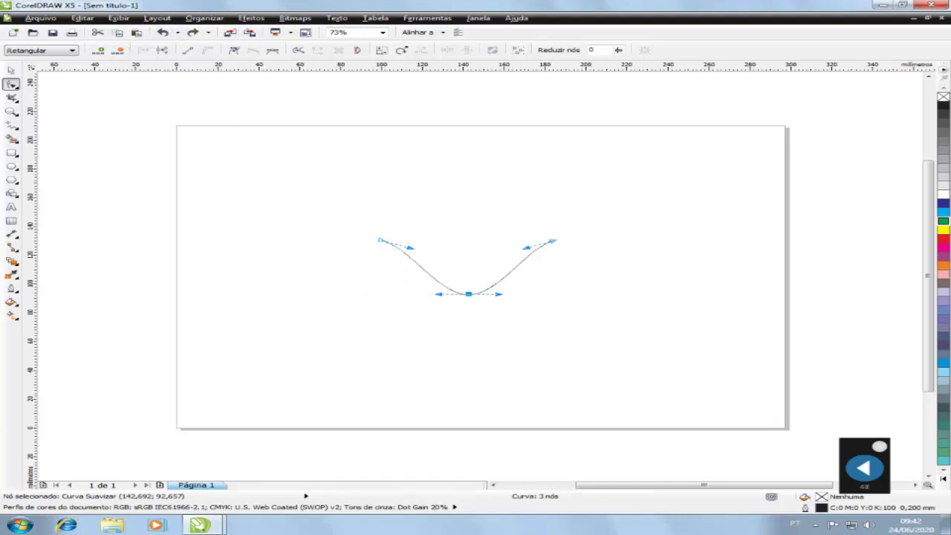
Step: Make the middle node a cusp with its left handle pulled straight down, and undo a trial closing of the curve
left_click(235, 50)
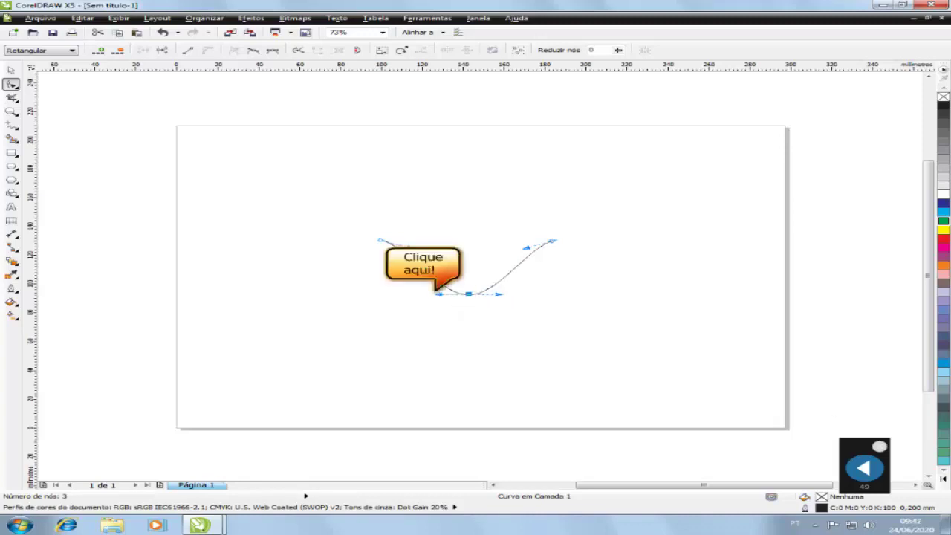
left_click_drag(439, 297, 484, 340)
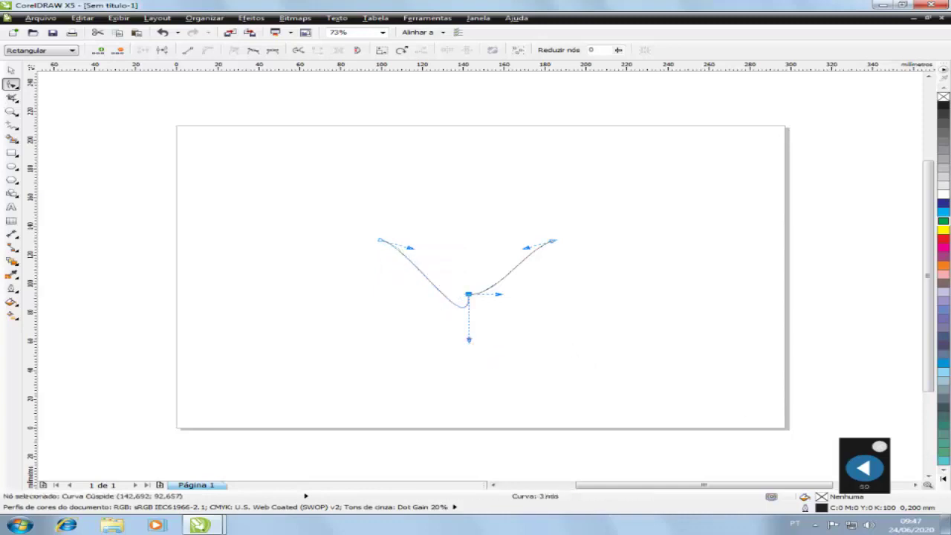
left_click(357, 50)
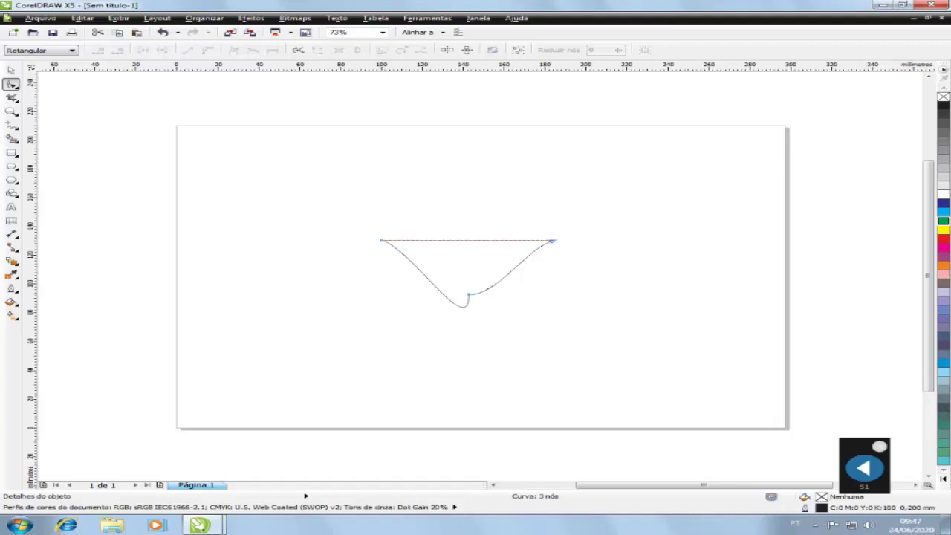
left_click(163, 33)
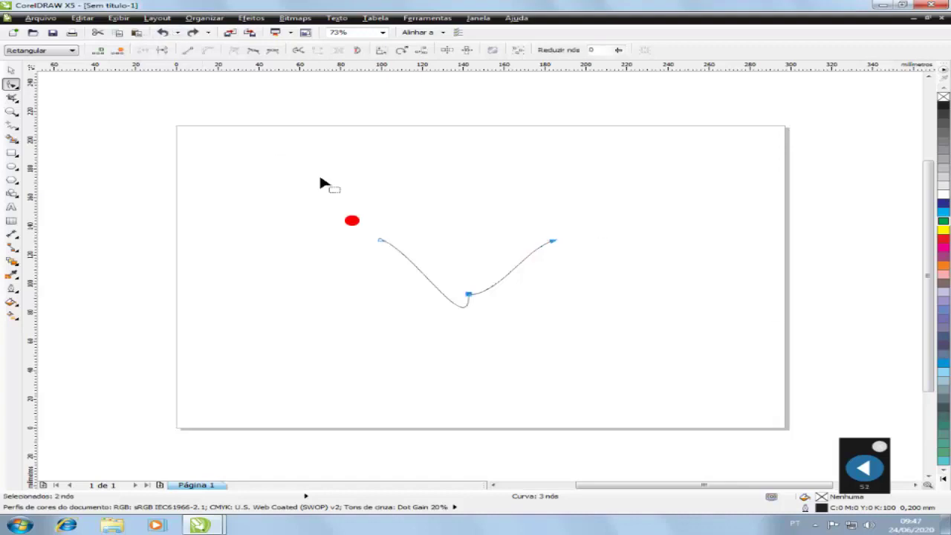
Step: Turn on Elastic Mode with all three nodes selected, pull the right end node down near the page's lower edge, and undo that move
left_click_drag(352, 220, 583, 320)
left_click(493, 50)
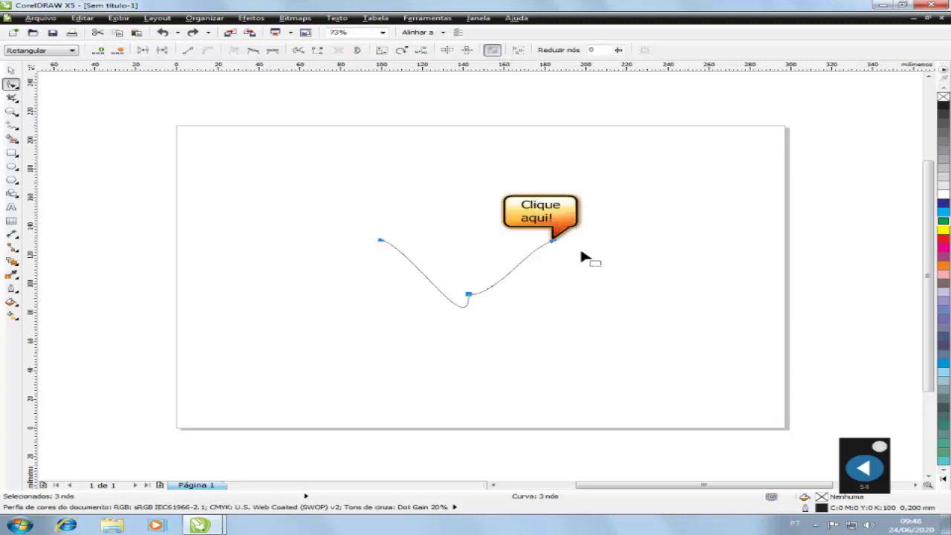
left_click(554, 245)
left_click_drag(567, 249, 549, 422)
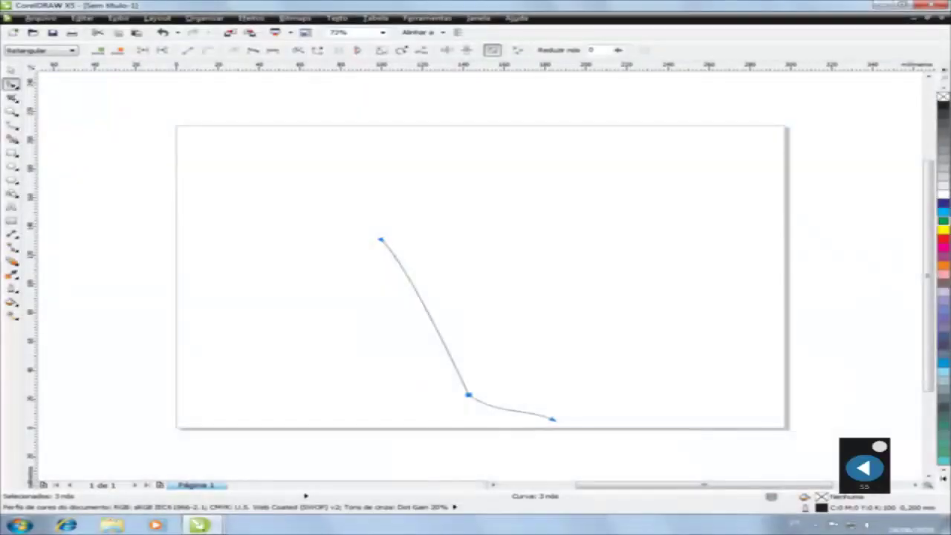
left_click(162, 33)
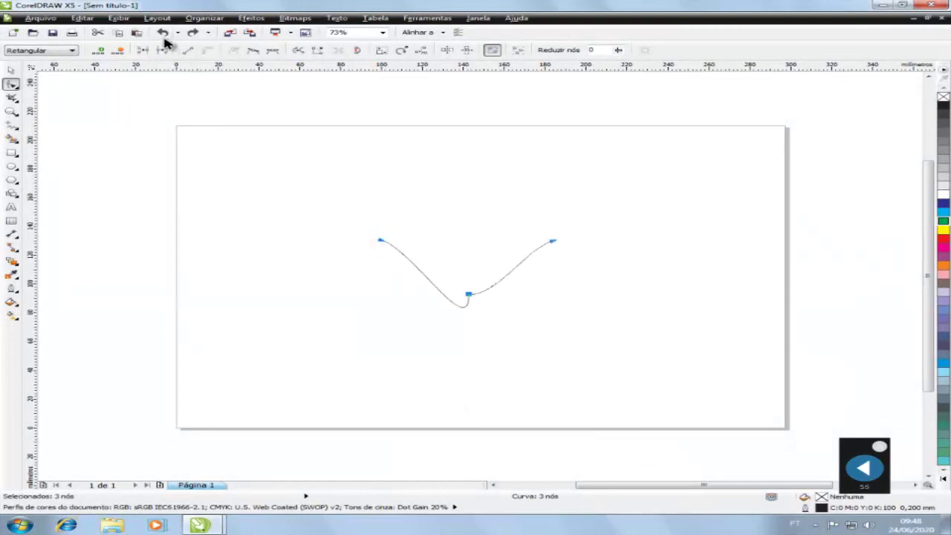
Step: Pull the left end node down near the page's lower edge, and undo both that move and the middle node's handle change
left_click(379, 244)
left_click_drag(381, 243, 421, 441)
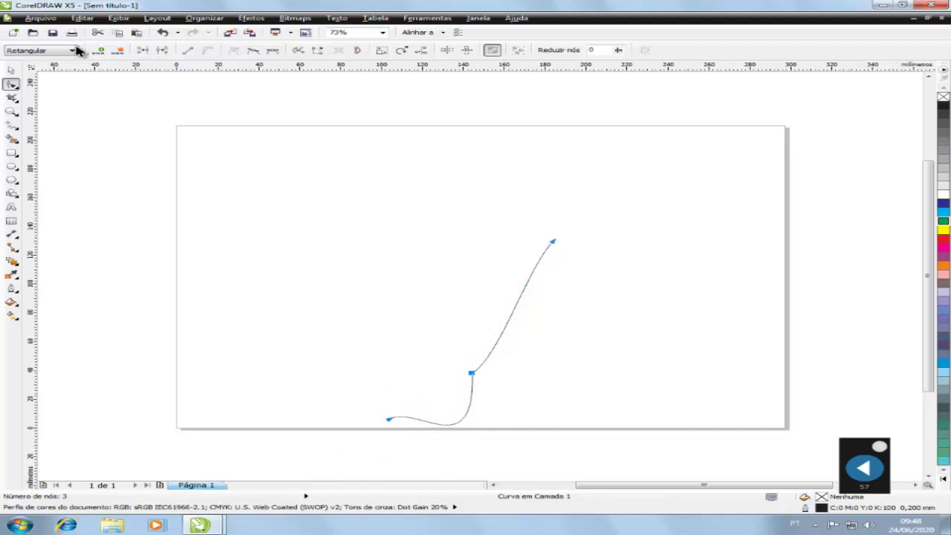
left_click(162, 33)
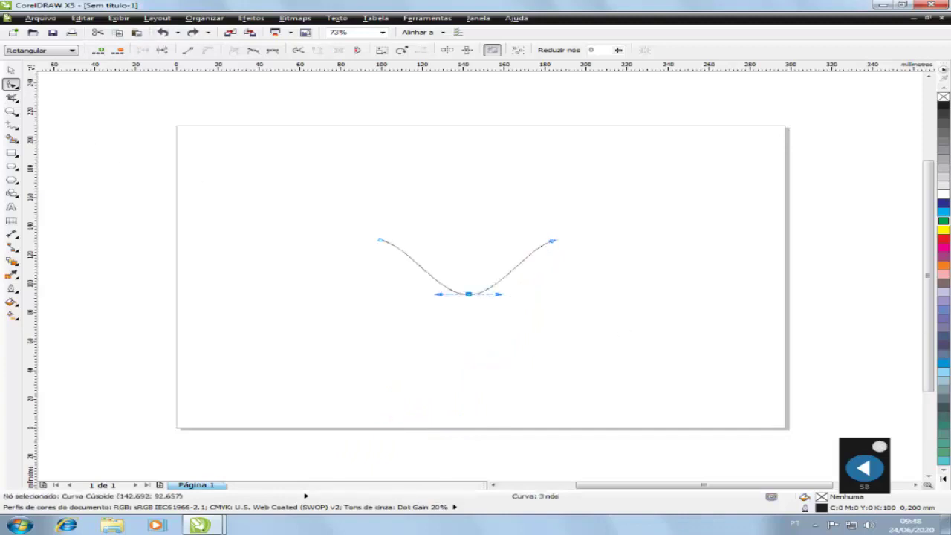
Step: Close the curve with a straight upper segment, add a node at that segment's middle, and raise it about 33 mm
left_click(356, 50)
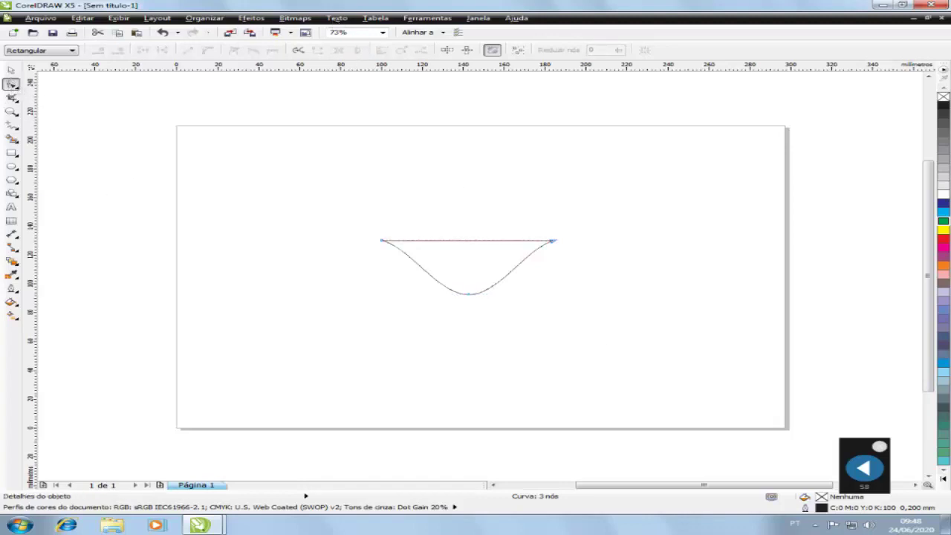
left_click(463, 241)
left_click(102, 52)
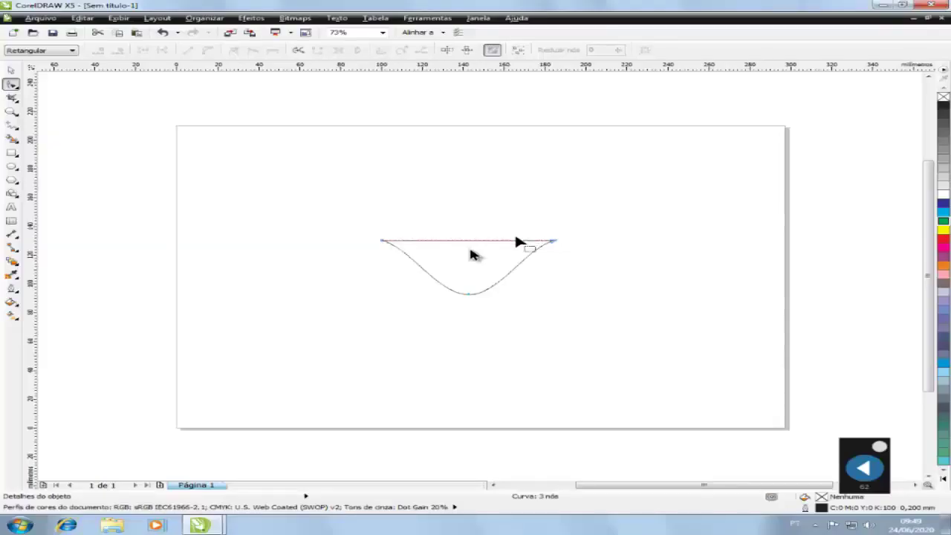
left_click(467, 240)
left_click(99, 50)
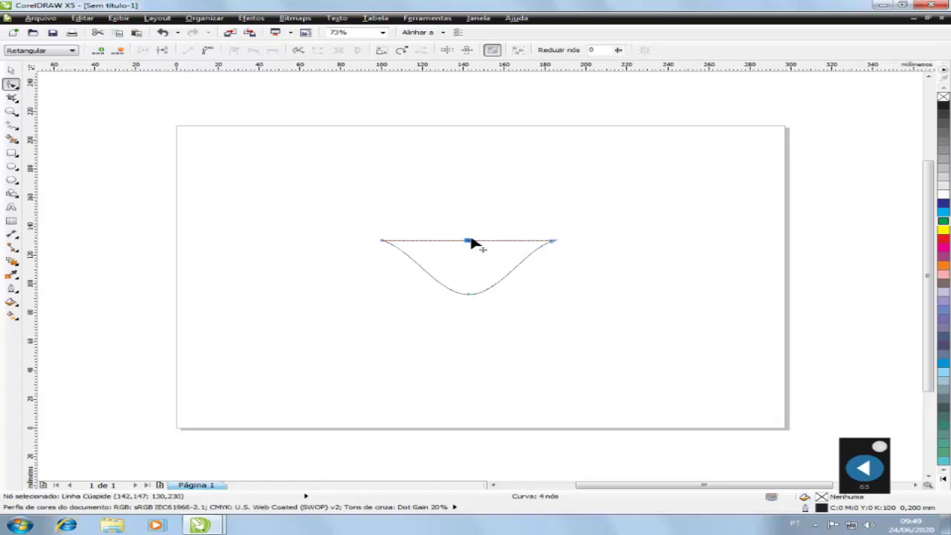
left_click_drag(468, 241, 468, 194)
Step: Align the shape's three upper nodes horizontally on one straight line
left_click_drag(349, 179, 592, 273)
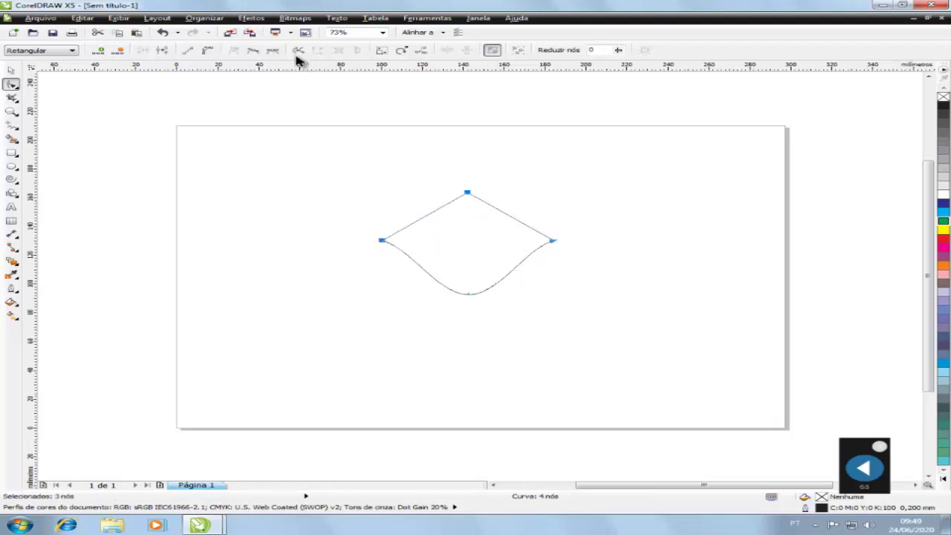
left_click(421, 50)
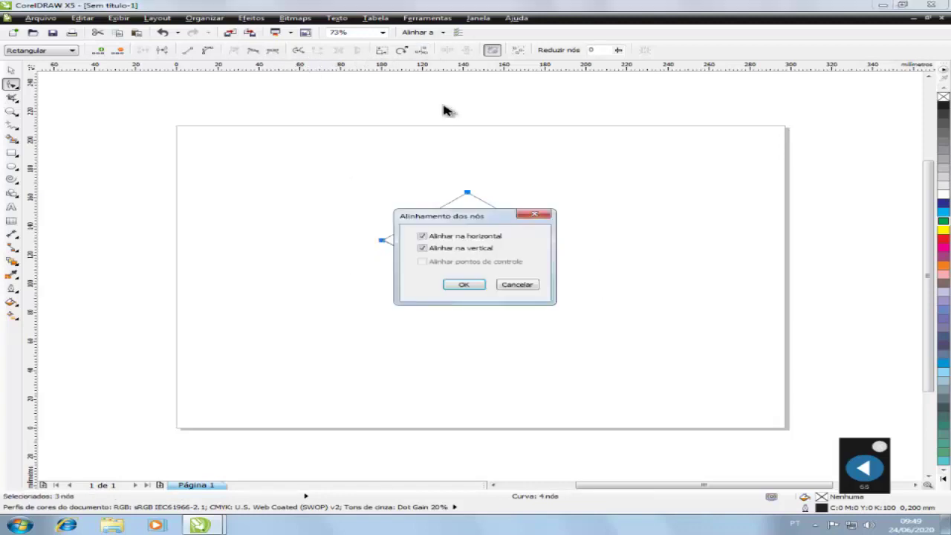
left_click(466, 287)
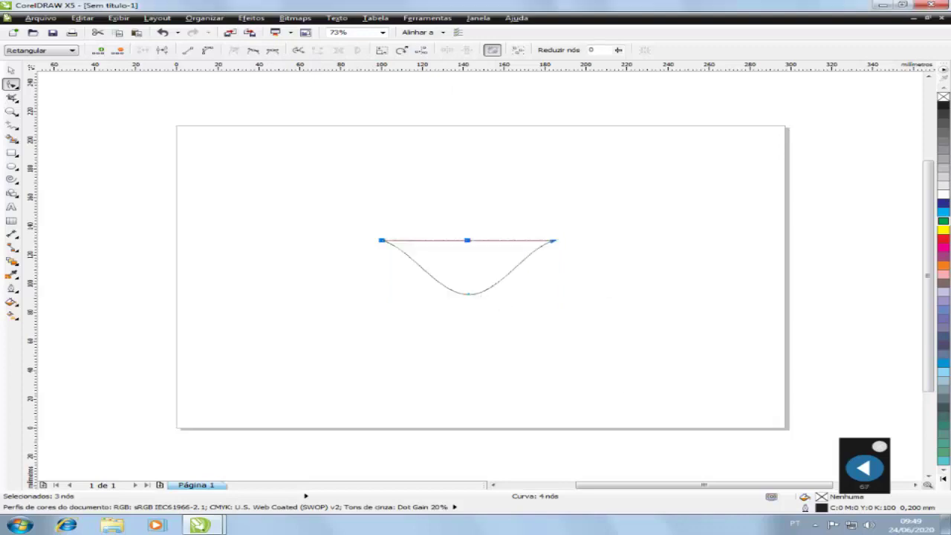
Step: Show the stretch handles and the rotate and skew handles for the three upper nodes, and clear the node selection
left_click(382, 50)
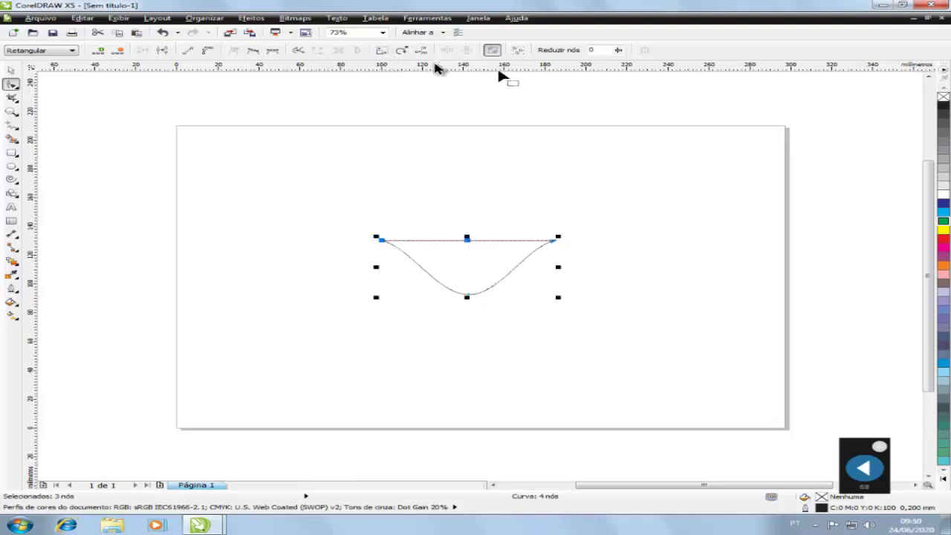
left_click(402, 51)
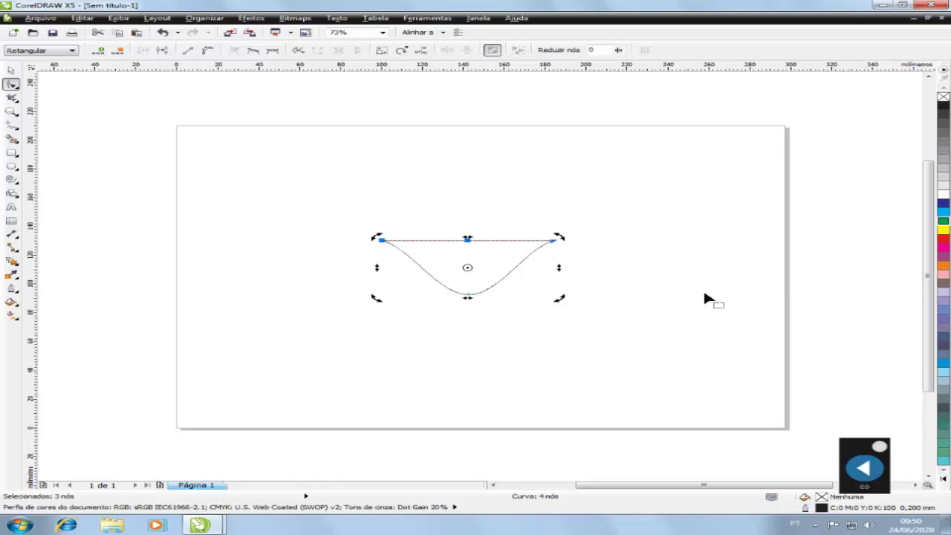
left_click(786, 318)
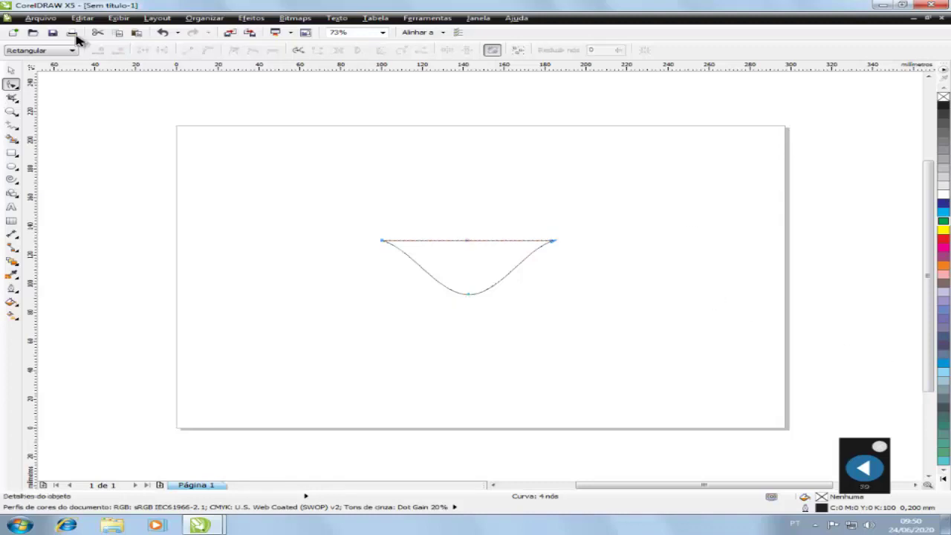
Step: Undo back to the open three-node curve and extend it closed by joining its two end nodes with a straight segment
left_click(162, 34)
left_click(162, 34)
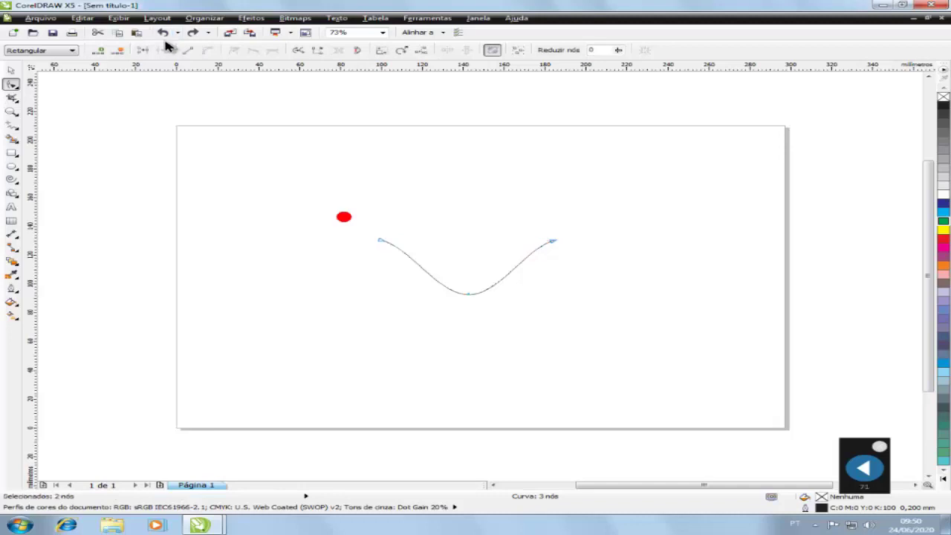
left_click_drag(344, 216, 594, 266)
left_click(316, 51)
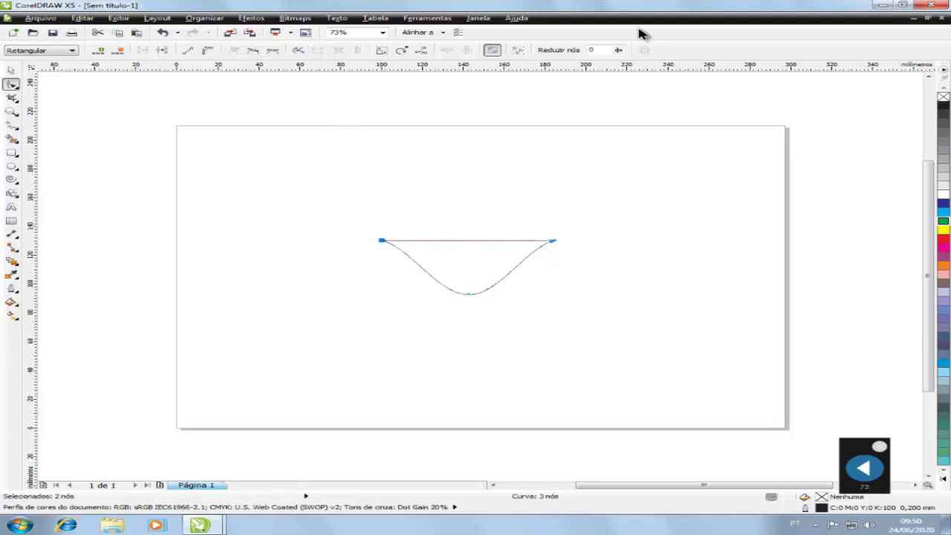
Step: Close CorelDRAW without saving the untitled practice document
left_click(930, 5)
left_click(510, 288)
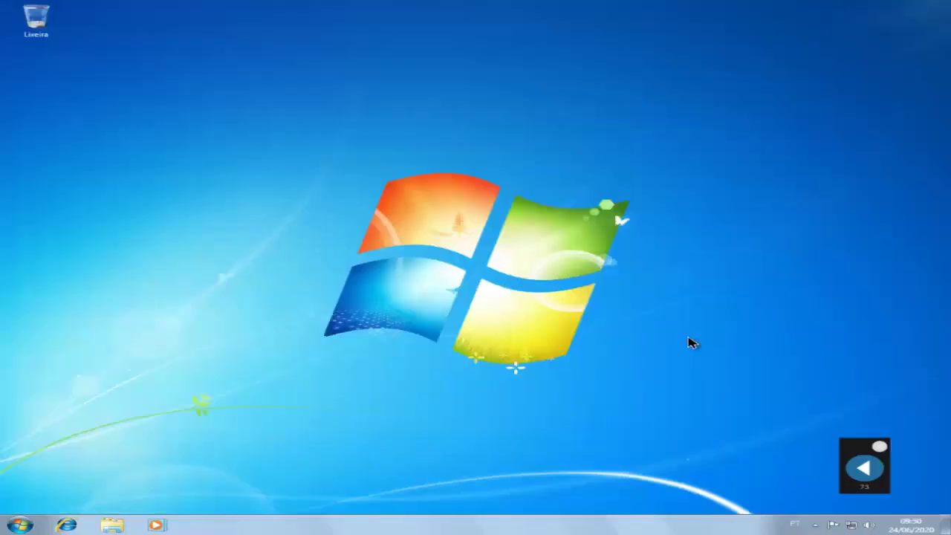